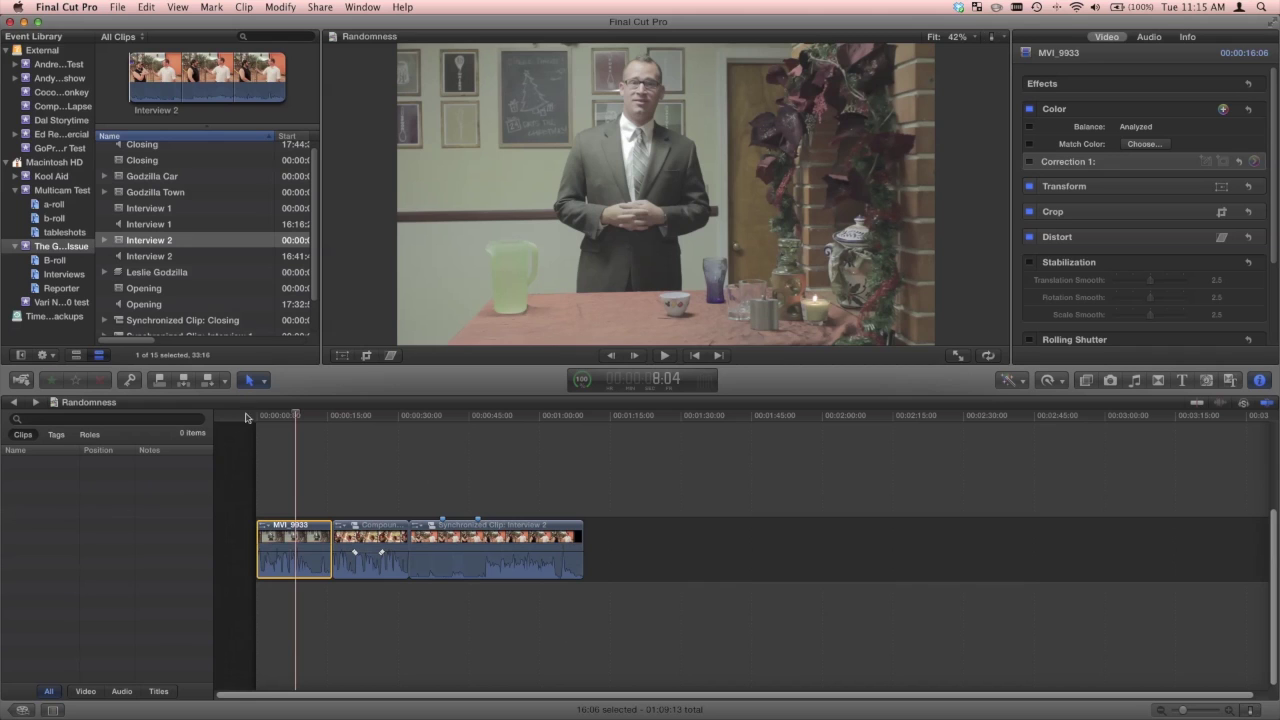
Re-enable the colour corrections on MVI_9933, the compound clip and Interview 2
click(1030, 162)
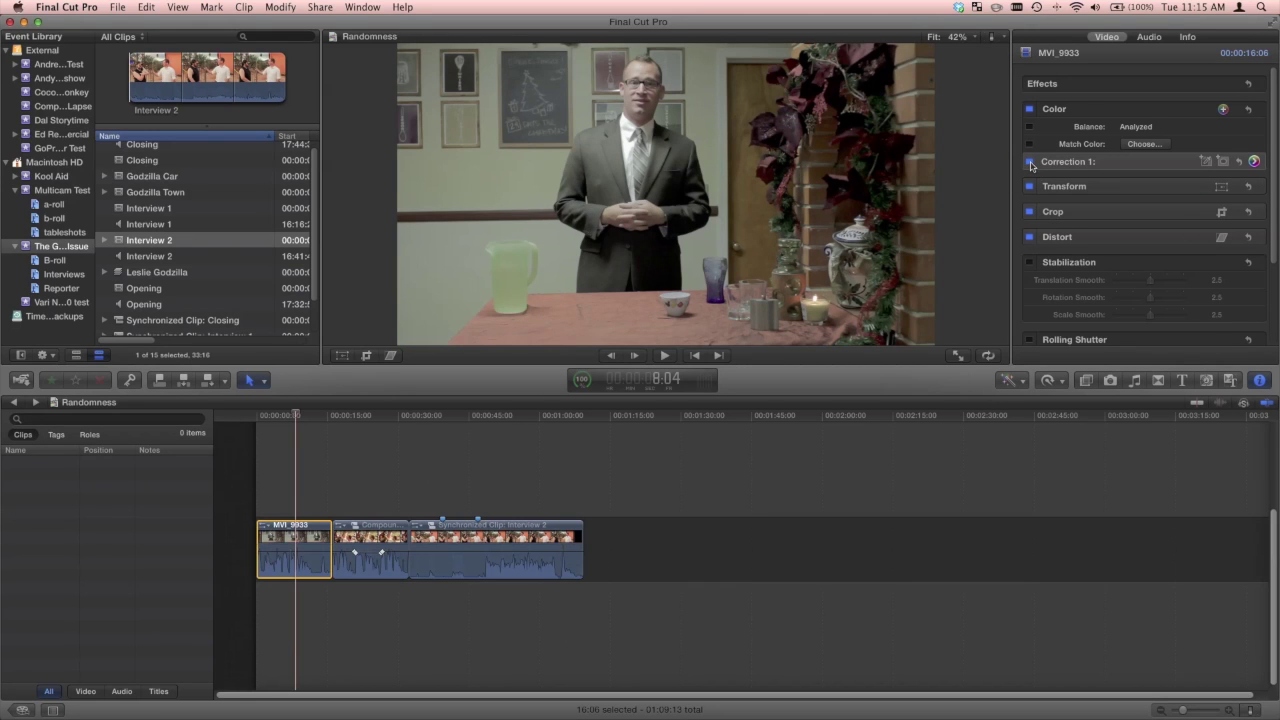
click(372, 545)
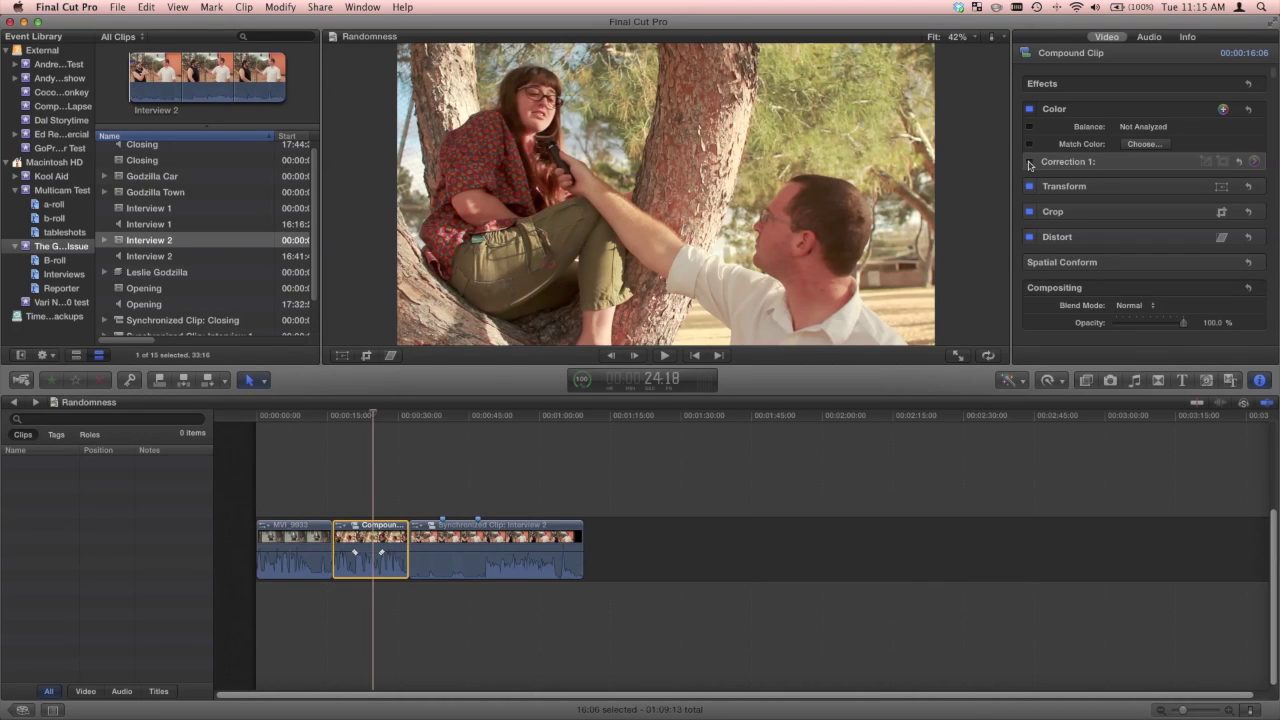
click(496, 530)
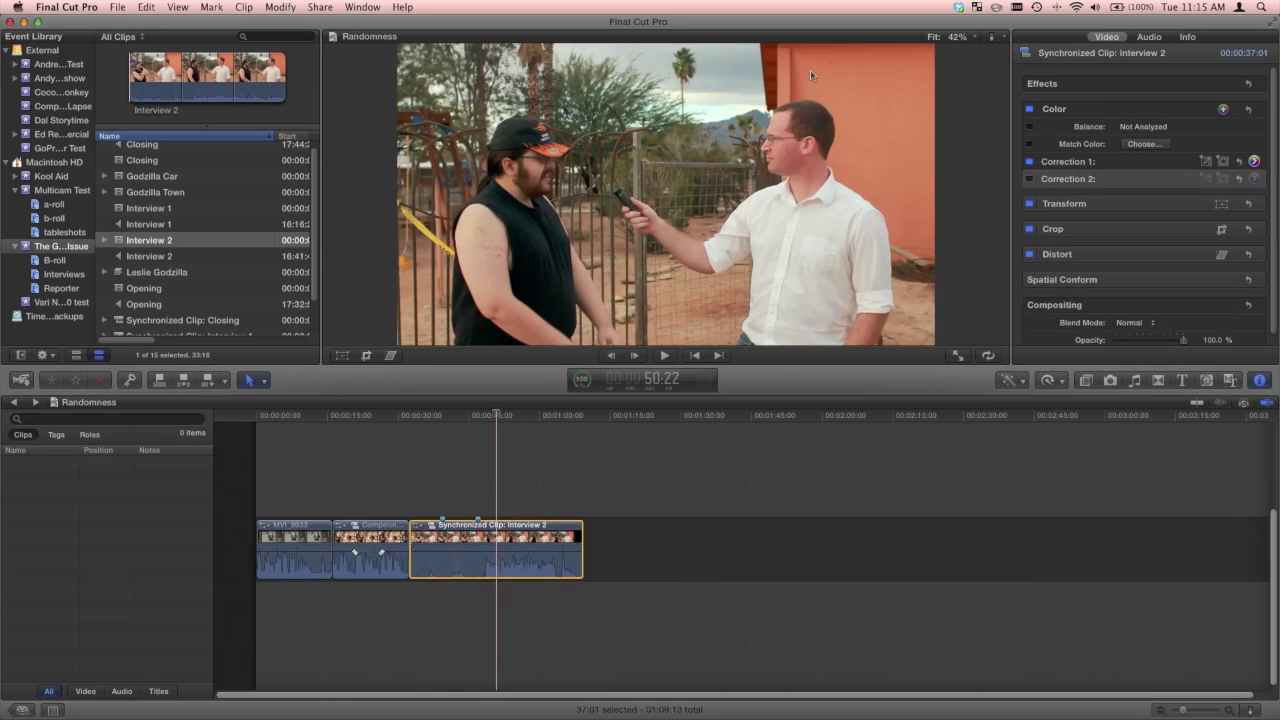
click(1029, 179)
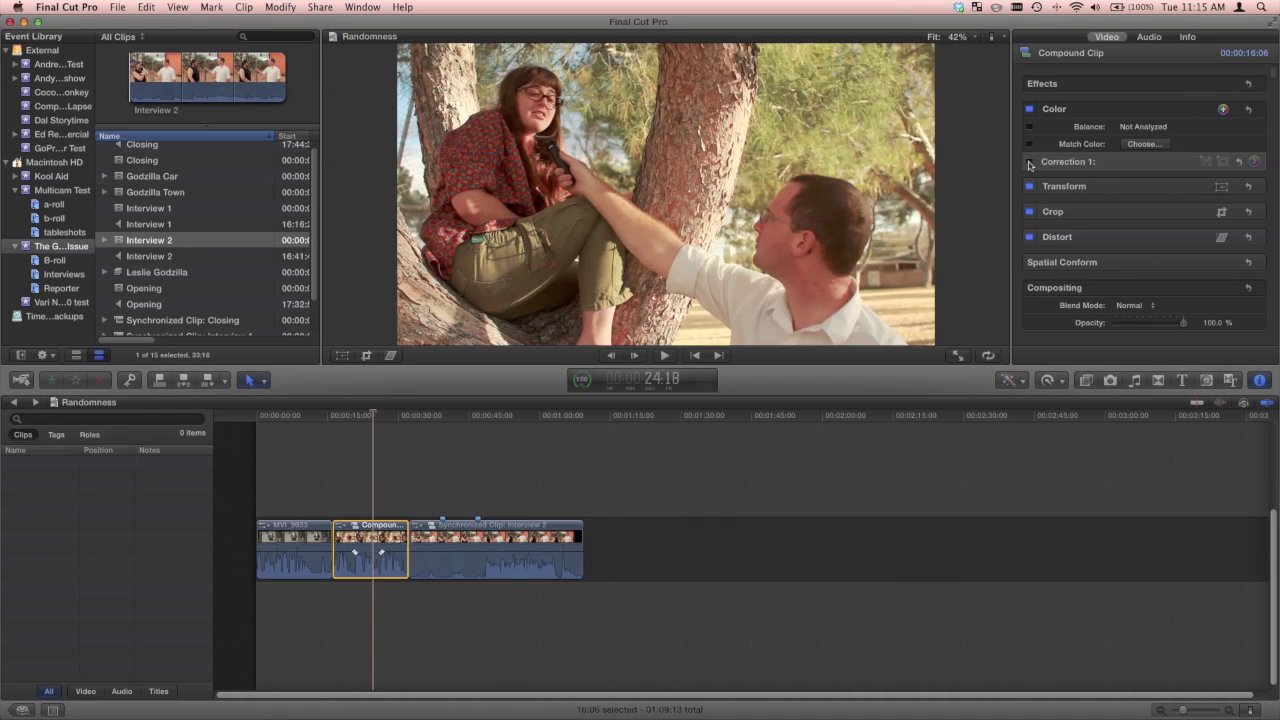
click(1030, 162)
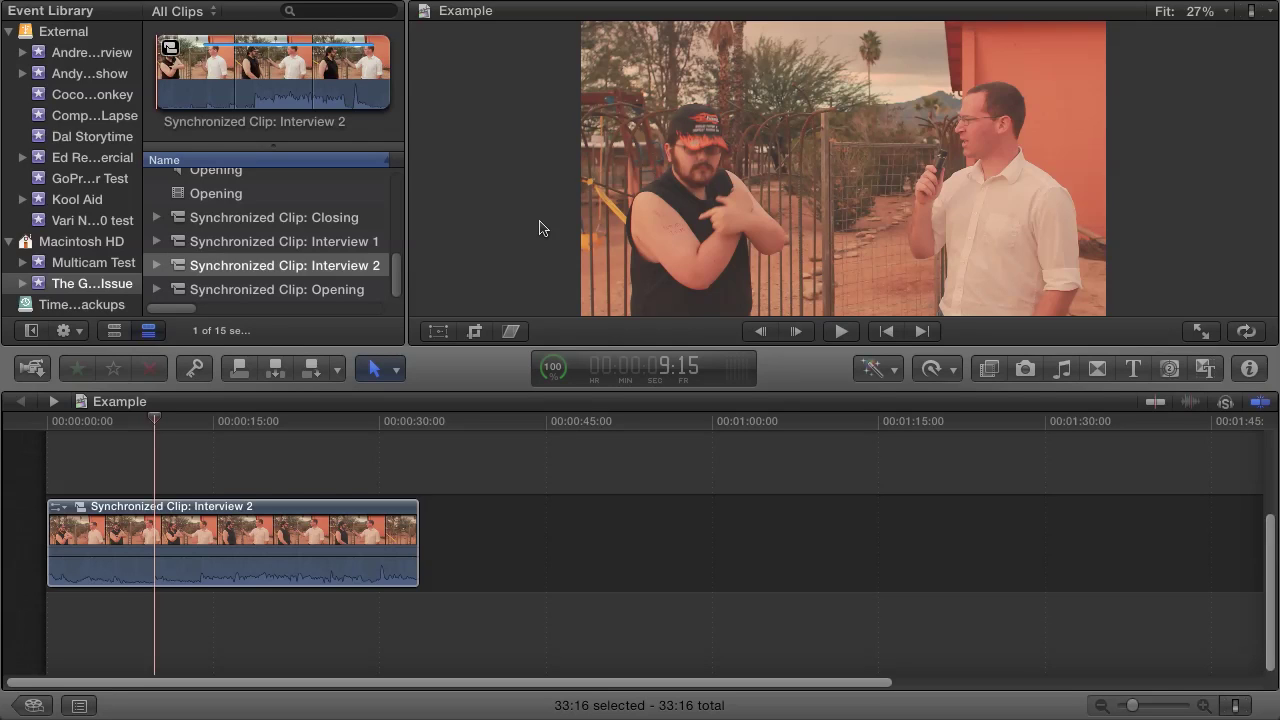
Open the Exposure pane of Interview 2's Correction 1 in the Color board
click(159, 511)
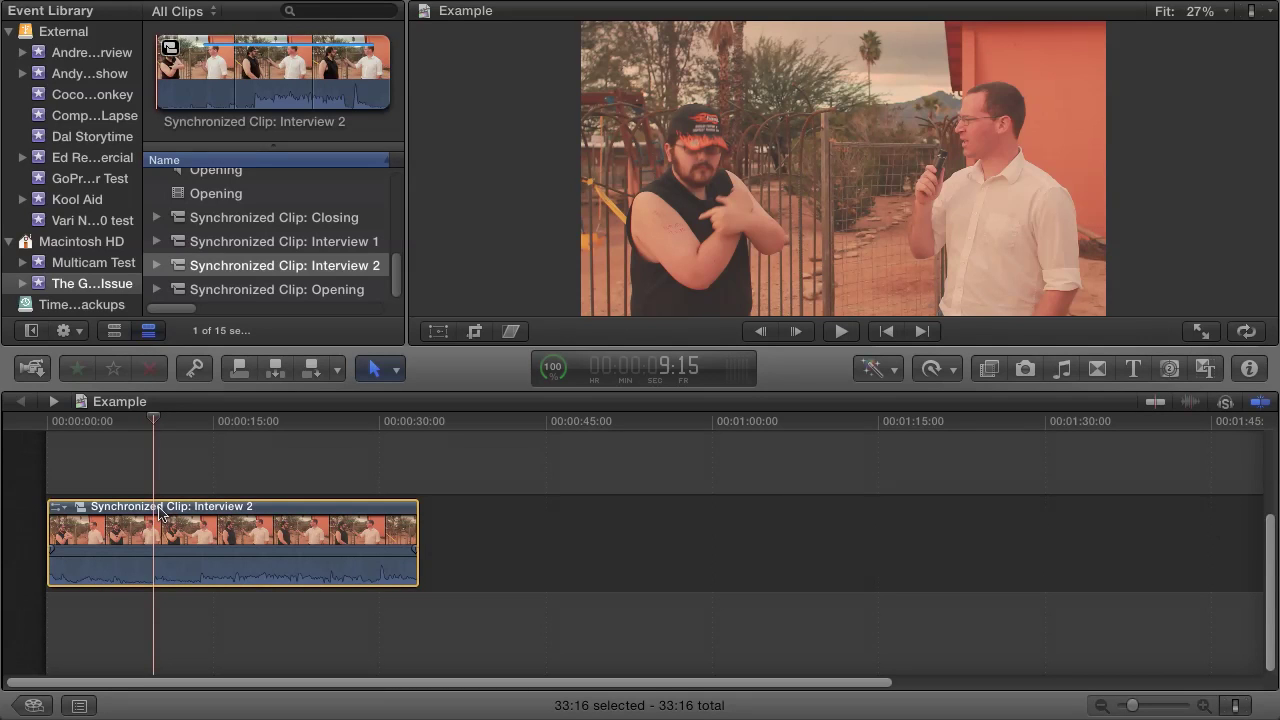
click(1249, 369)
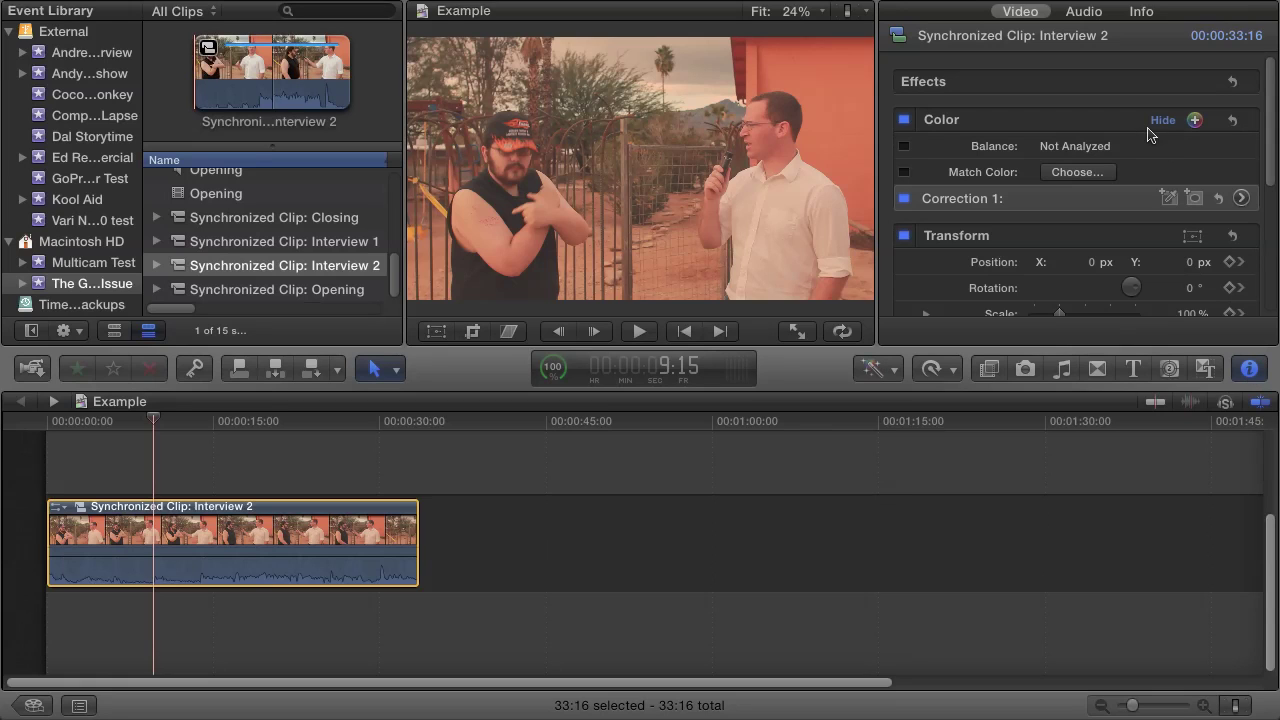
click(1241, 199)
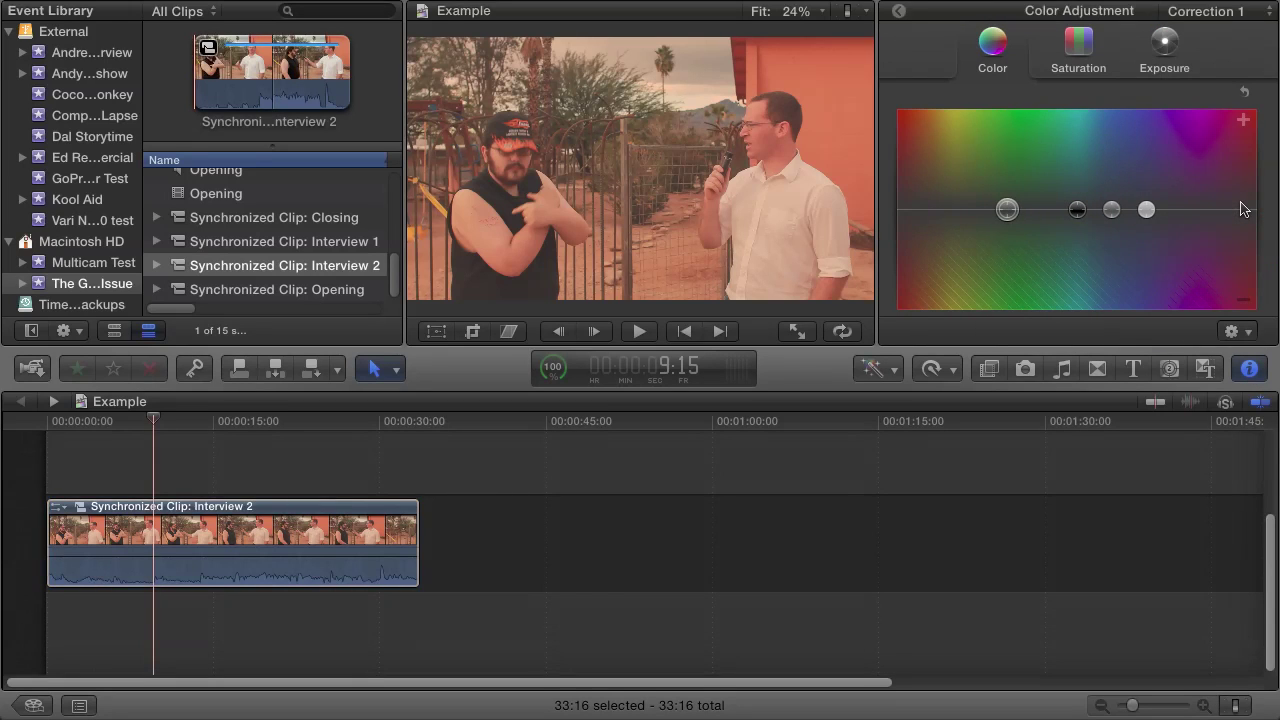
click(1182, 57)
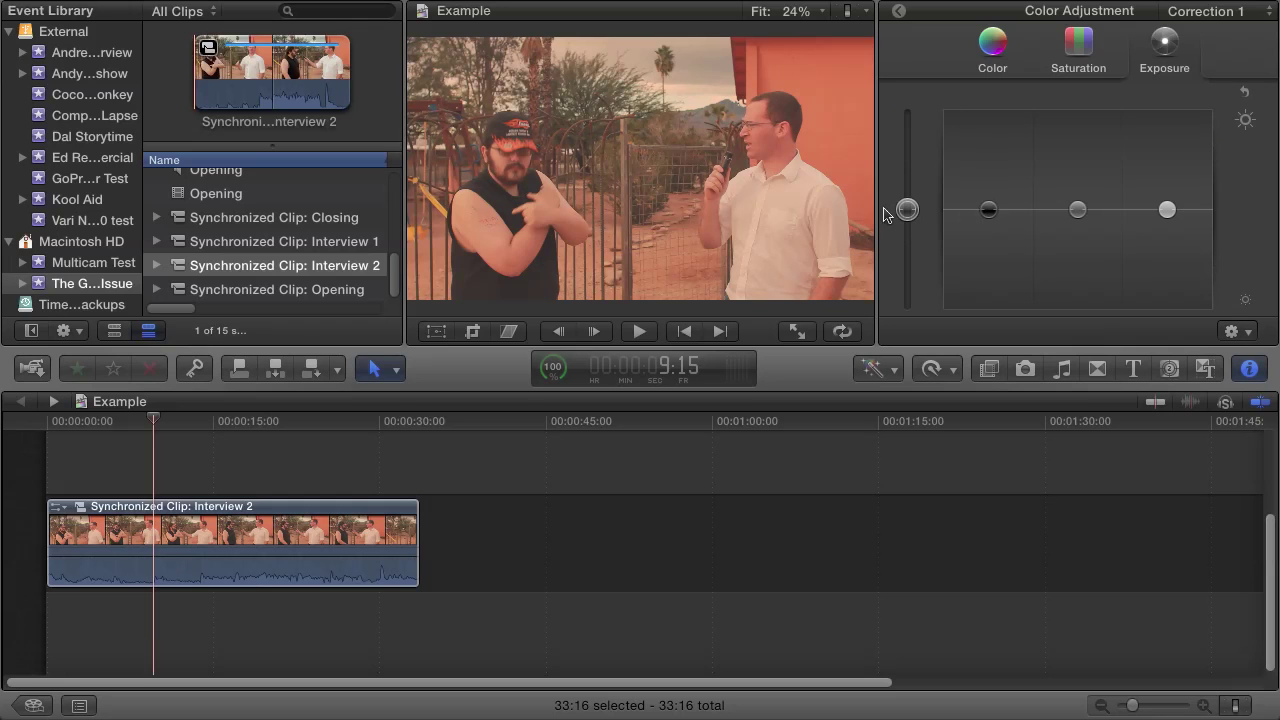
Test master, shadows, midtones and highlights exposure, resetting each back to neutral
mouse_move(906, 213)
mouse_down()
mouse_move(906, 185)
mouse_move(903, 240)
mouse_move(906, 204)
mouse_up()
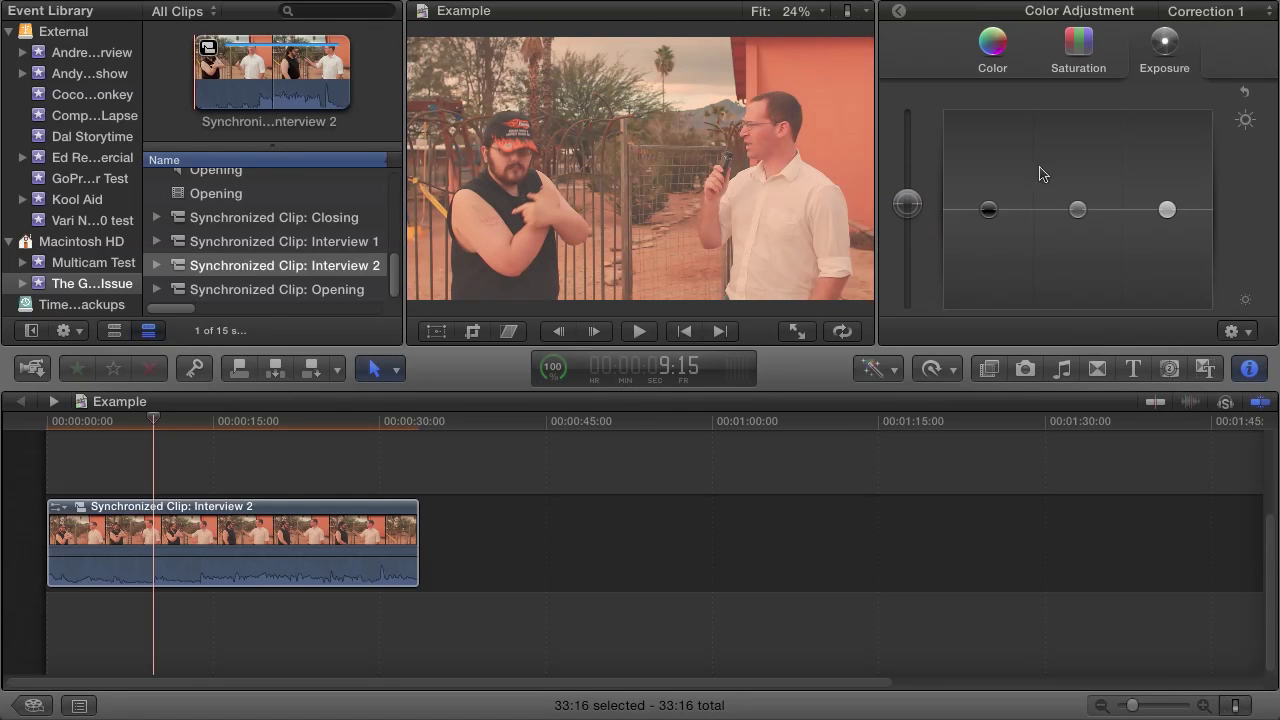
click(1244, 92)
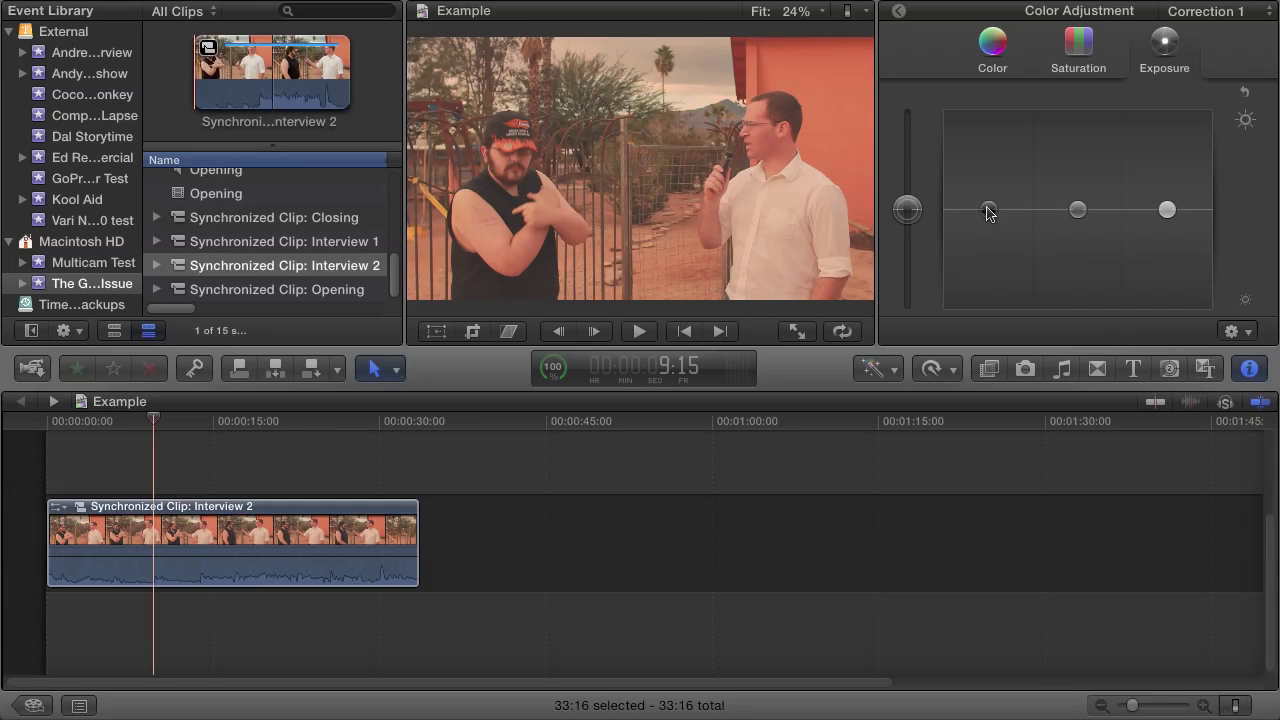
mouse_move(988, 209)
mouse_down()
mouse_move(986, 237)
mouse_move(988, 192)
mouse_up()
click(1244, 92)
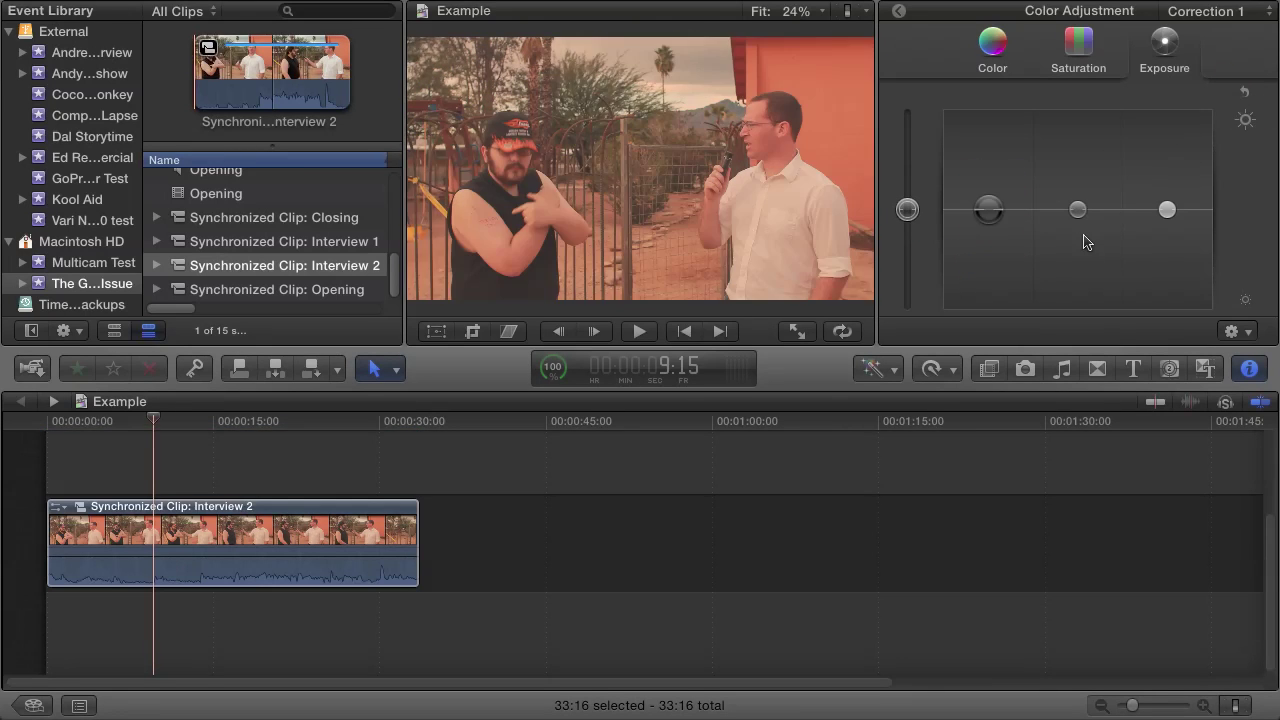
click(1079, 210)
mouse_move(1079, 210)
mouse_down()
mouse_move(1077, 249)
mouse_move(1077, 180)
mouse_move(1077, 209)
mouse_up()
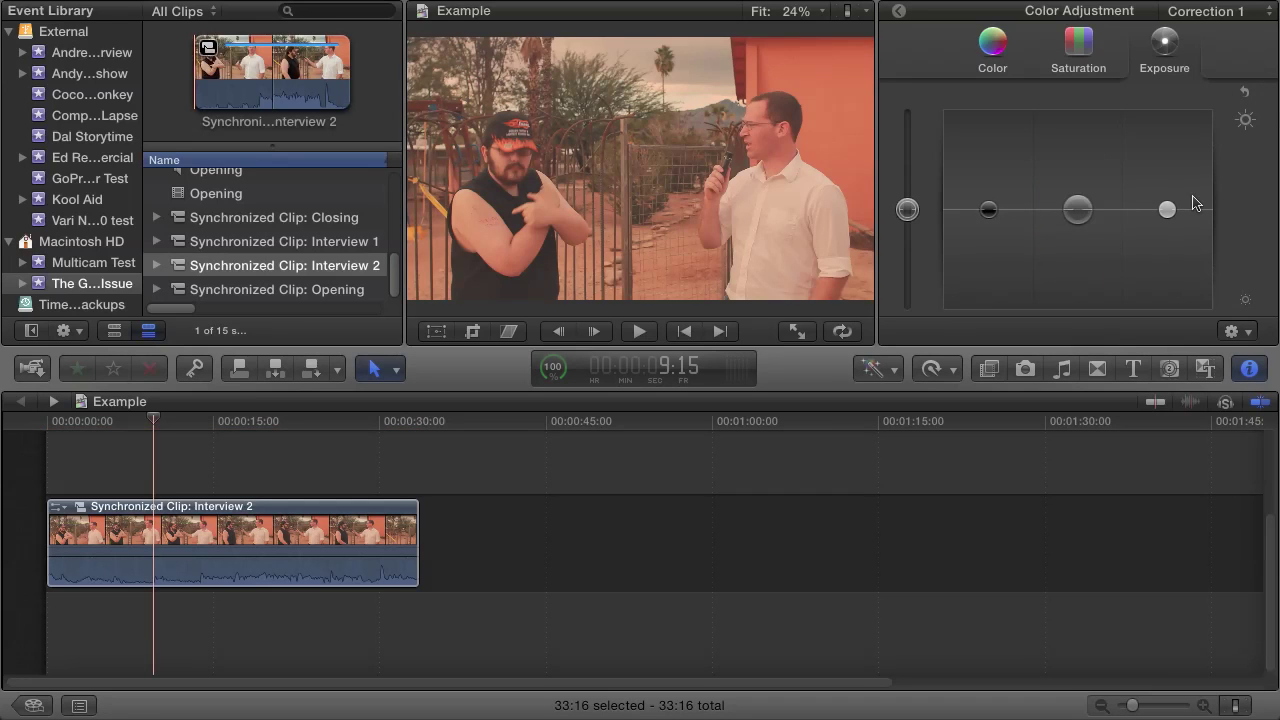
click(1168, 210)
drag(1170, 212, 1166, 180)
click(1244, 92)
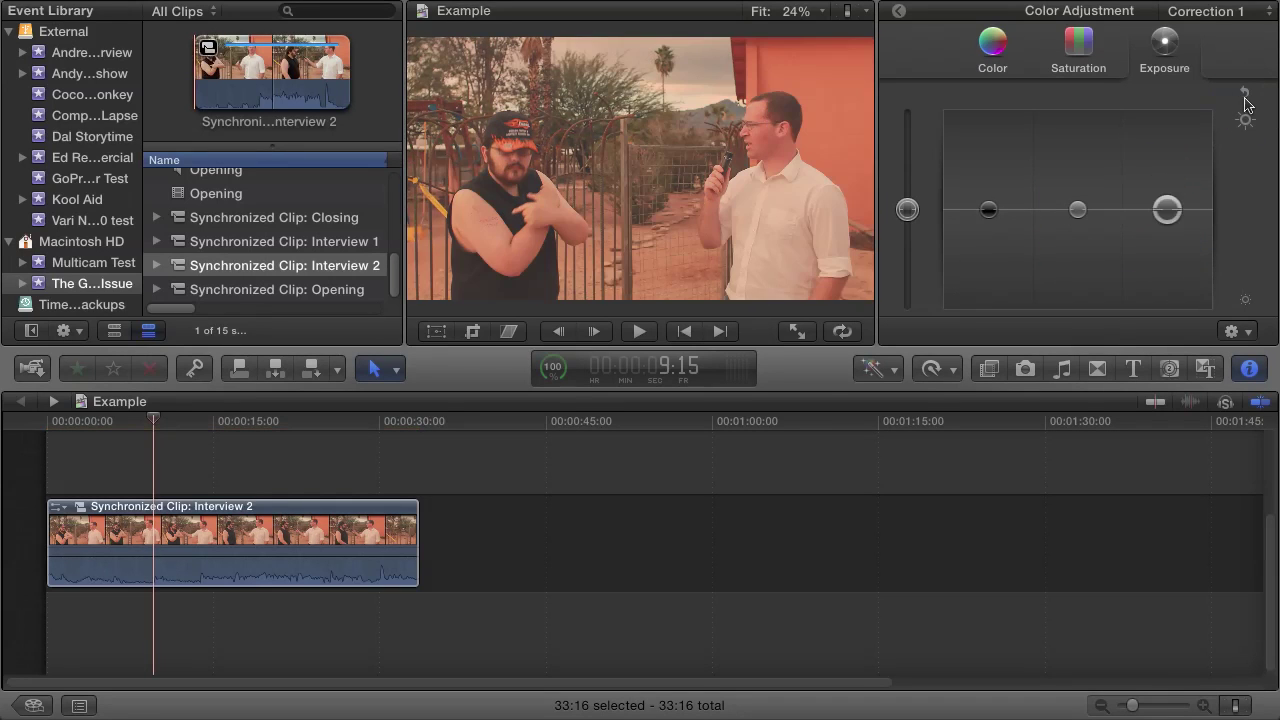
click(1092, 64)
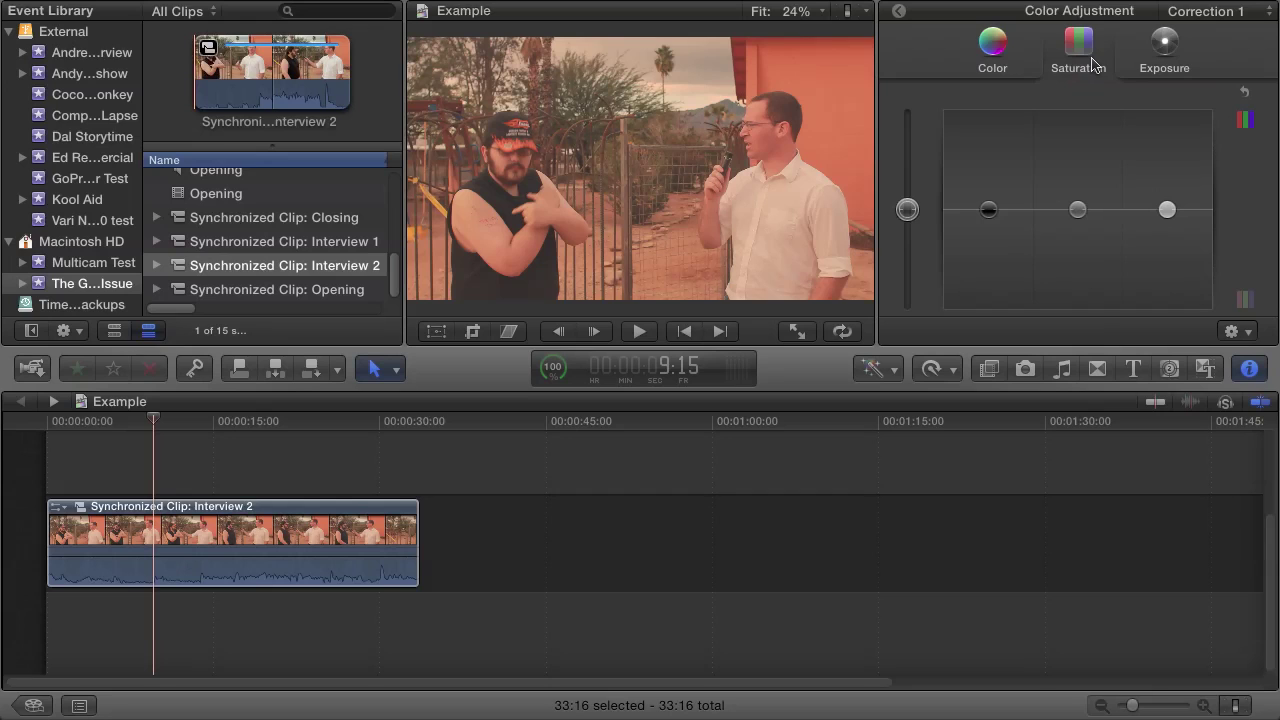
Try master, shadows, midtones and highlights saturation from greyscale to oversaturated, resetting each
click(908, 212)
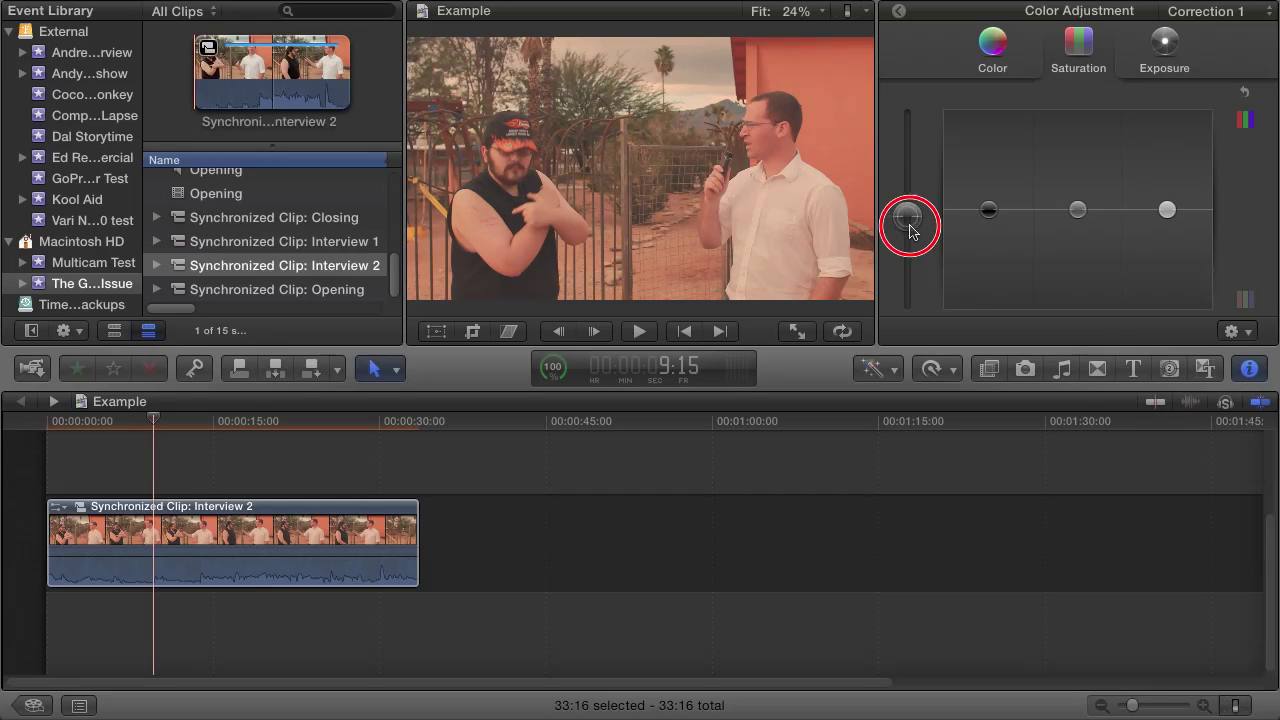
drag(909, 228, 906, 157)
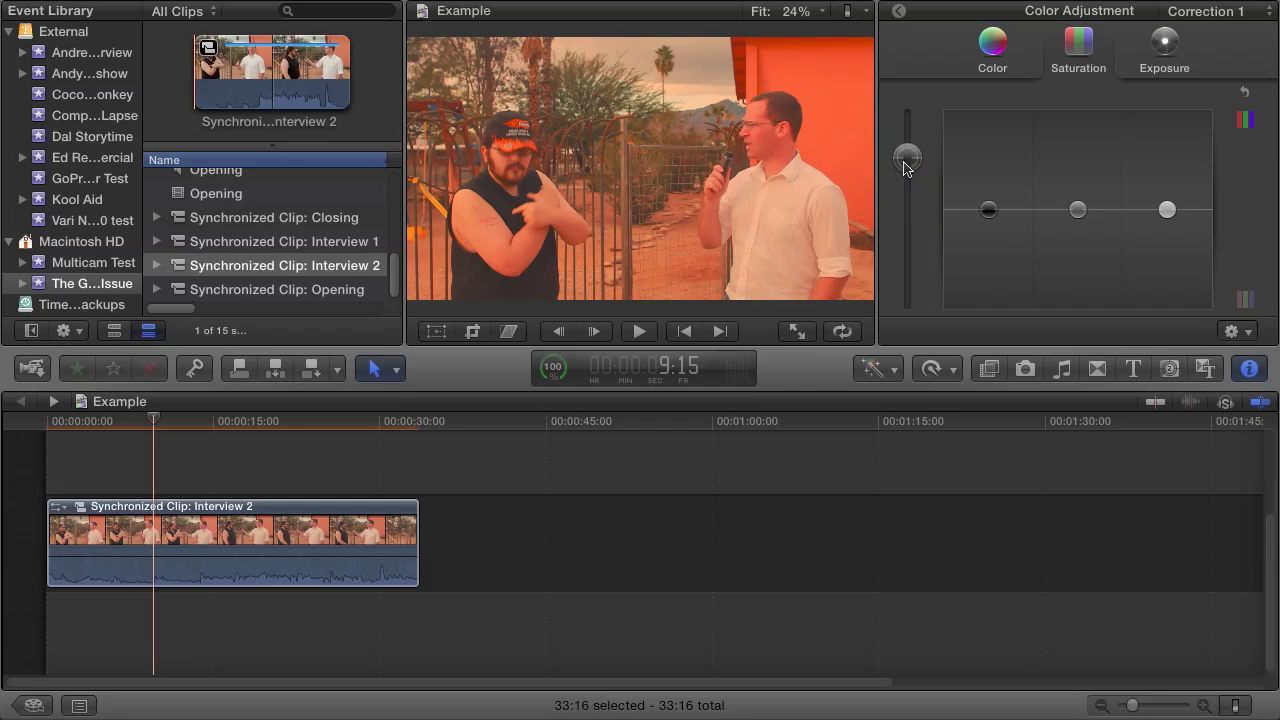
click(1244, 91)
drag(988, 209, 976, 320)
click(1244, 91)
drag(1077, 209, 1072, 284)
click(1244, 91)
drag(1166, 209, 1167, 119)
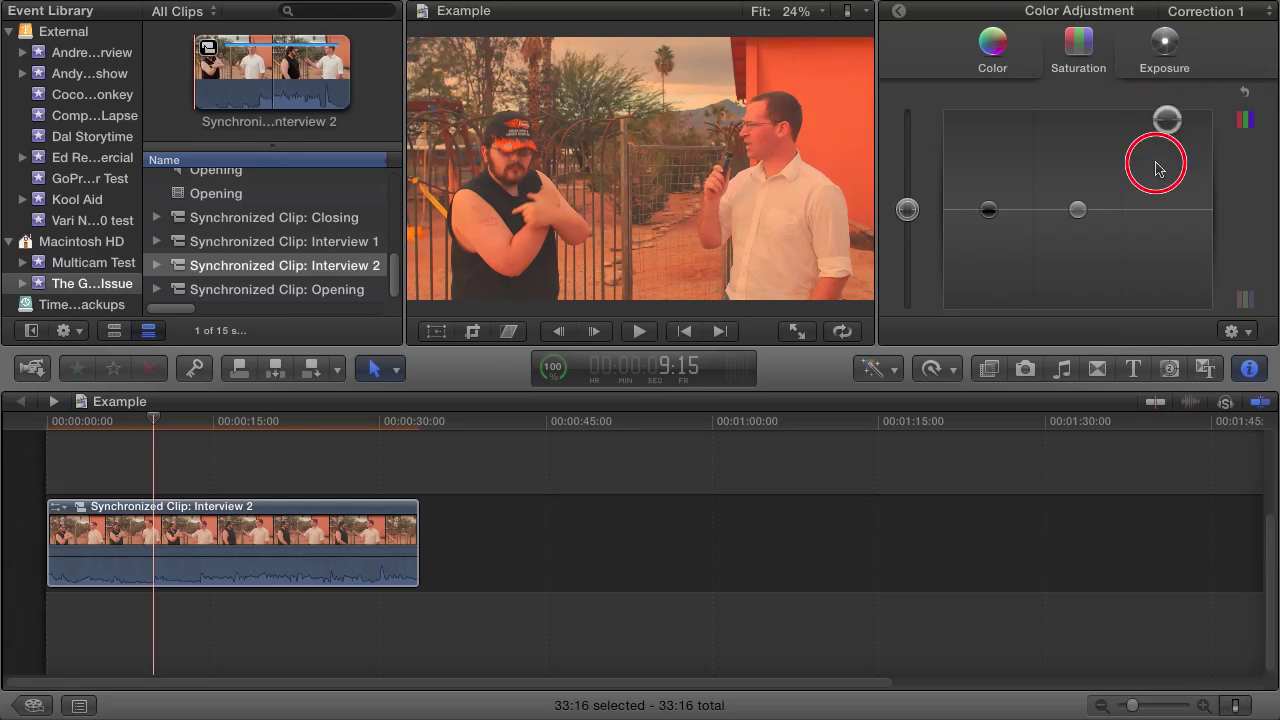
drag(1155, 168, 1162, 310)
click(1244, 91)
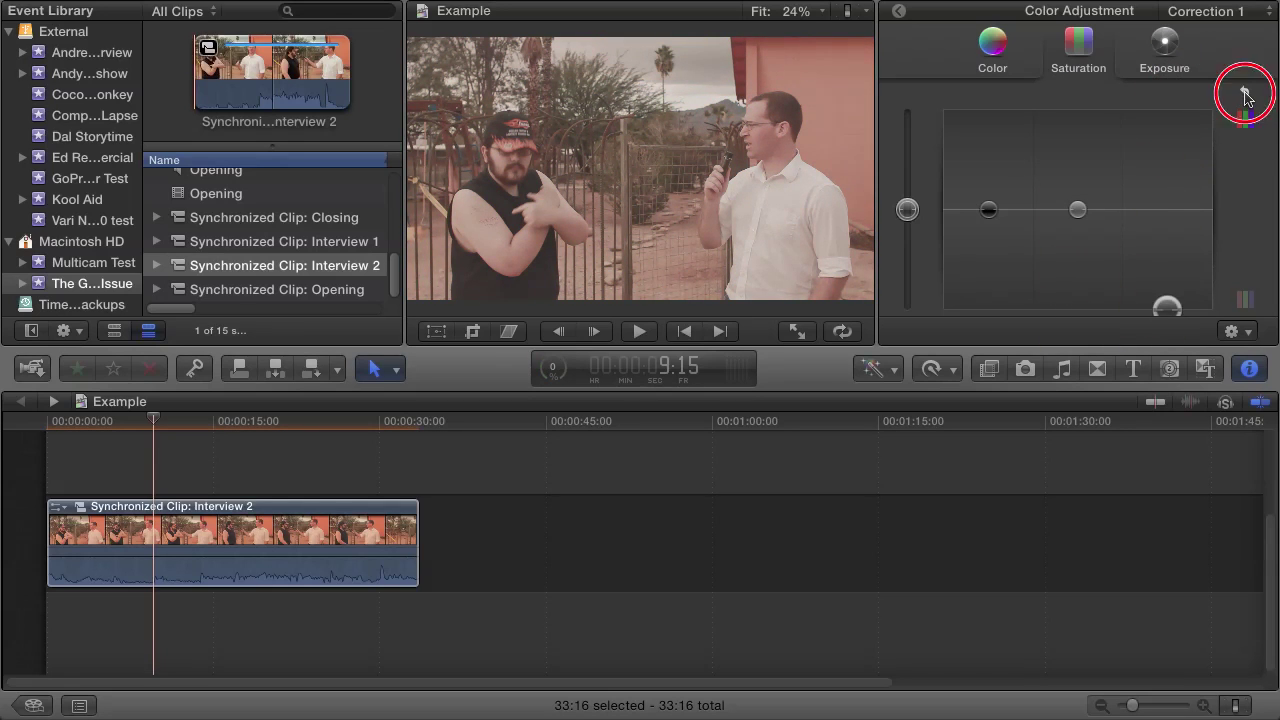
Preview a warm yellow shift using the Color board's global puck
click(1001, 61)
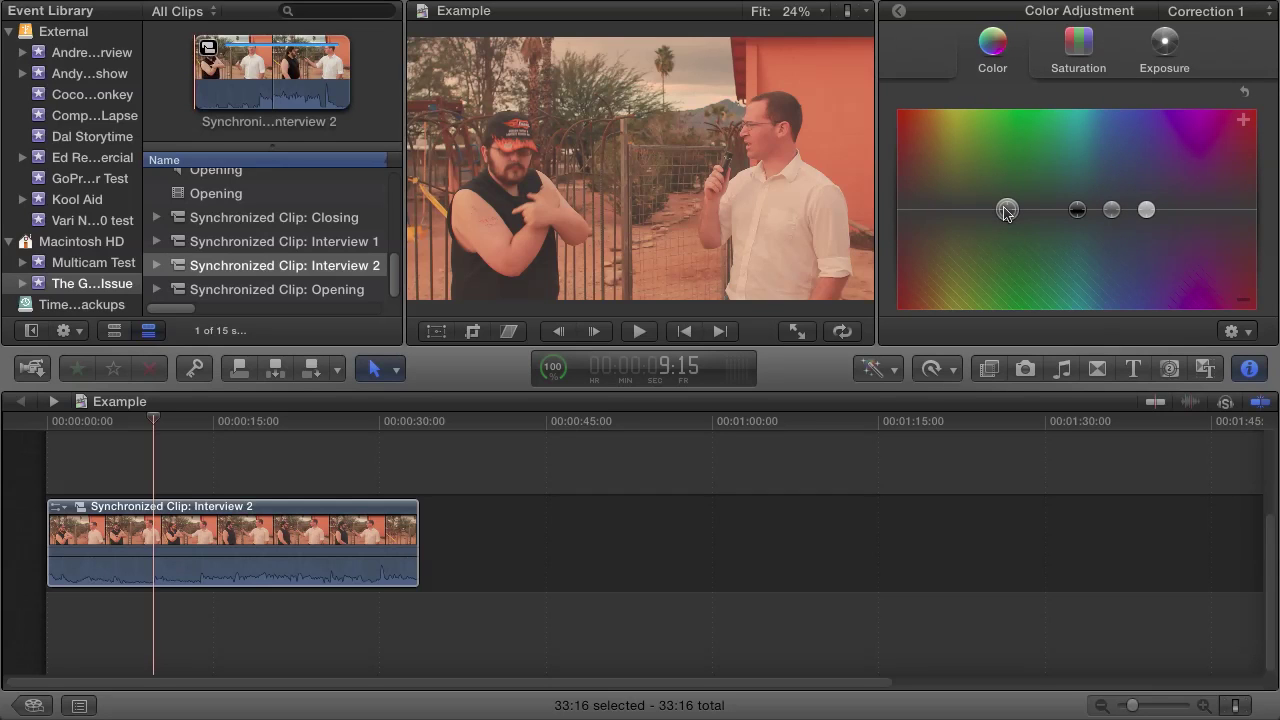
drag(1006, 211, 1195, 215)
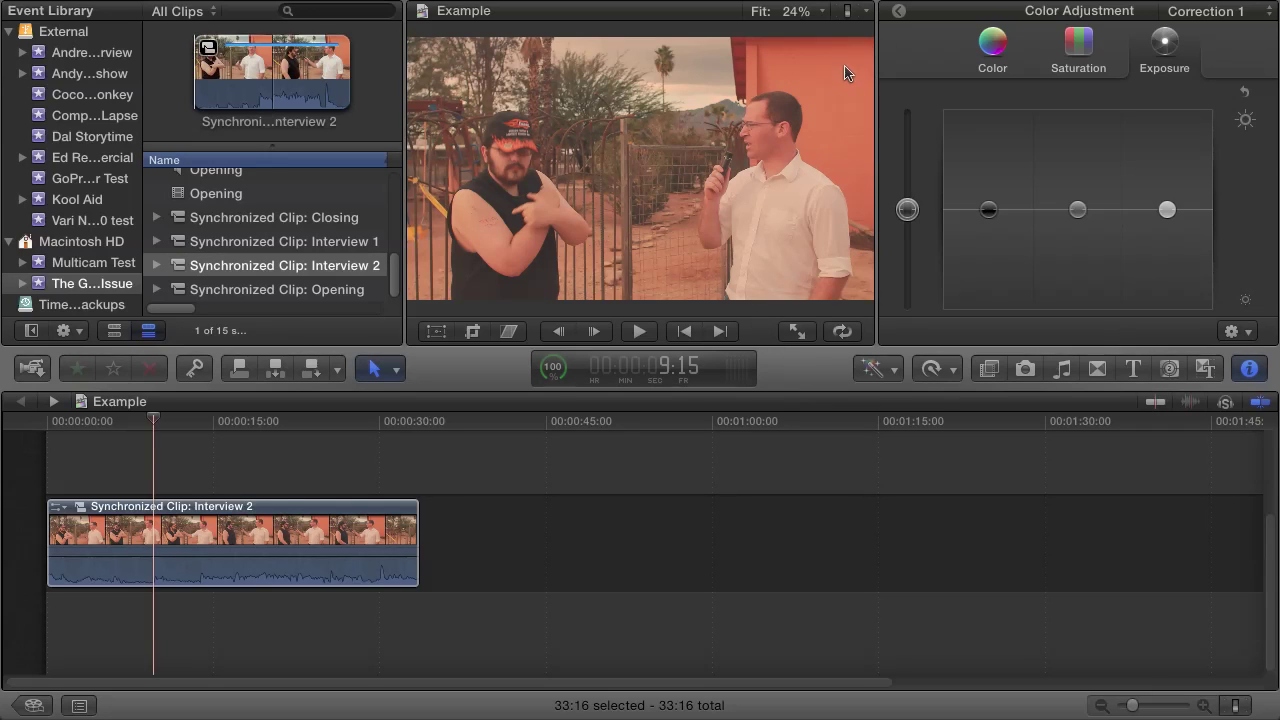
Show video scopes beside the picture as a Waveform on the Luma channel
click(847, 12)
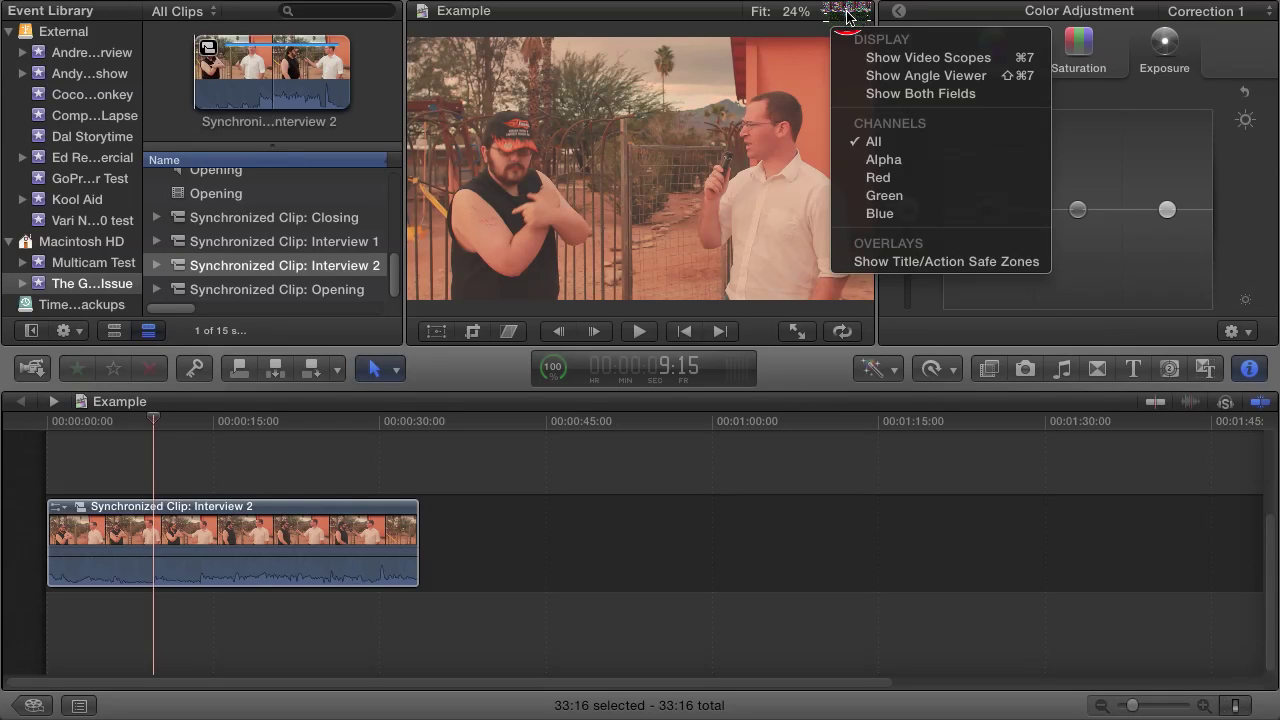
click(866, 62)
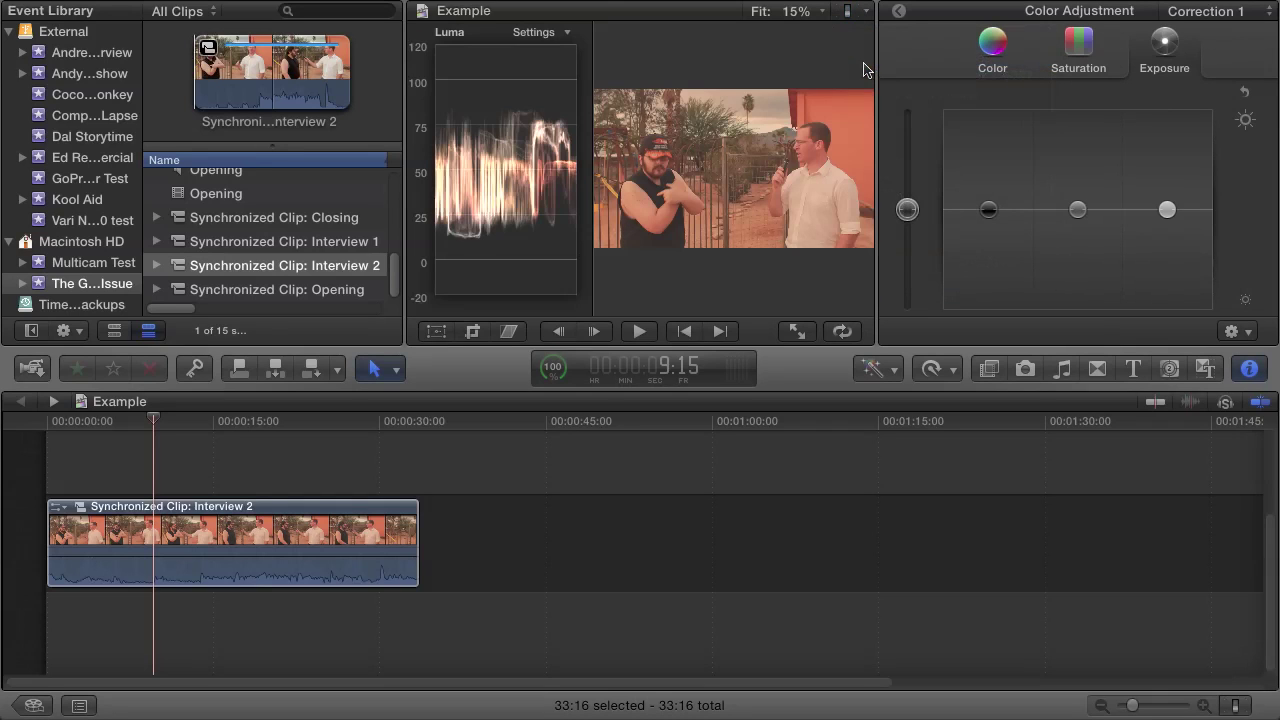
click(550, 33)
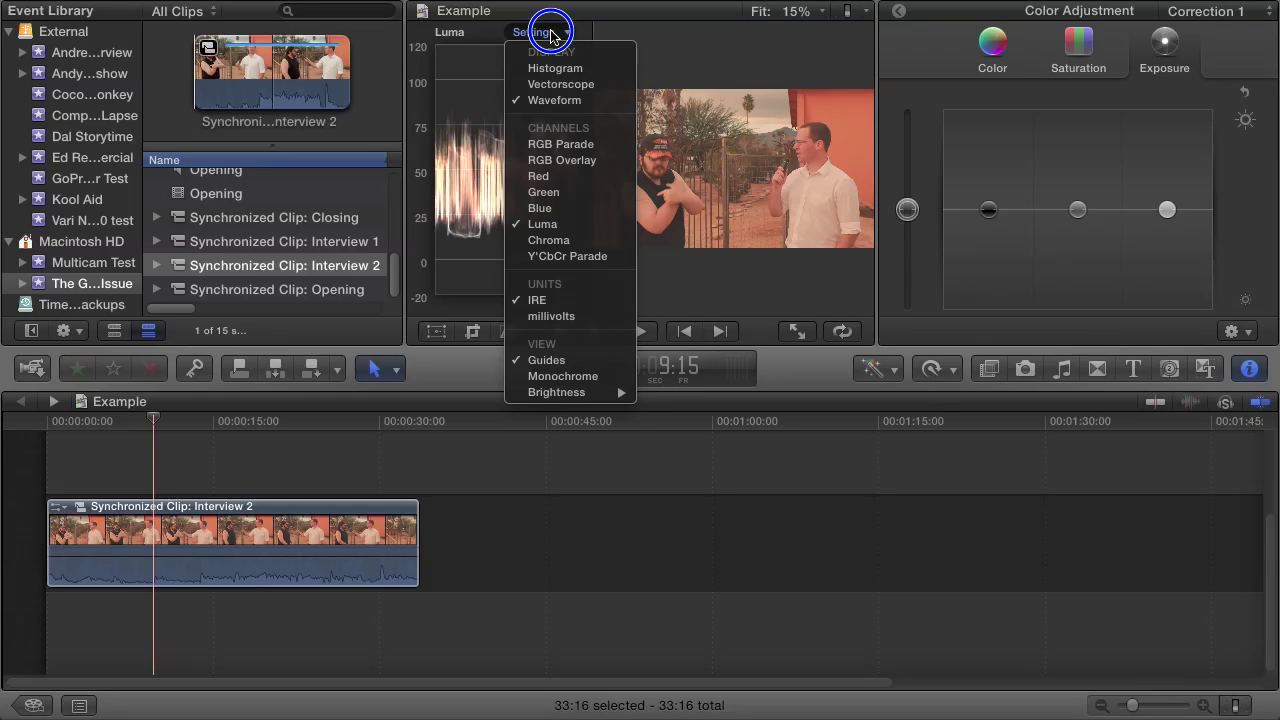
click(569, 101)
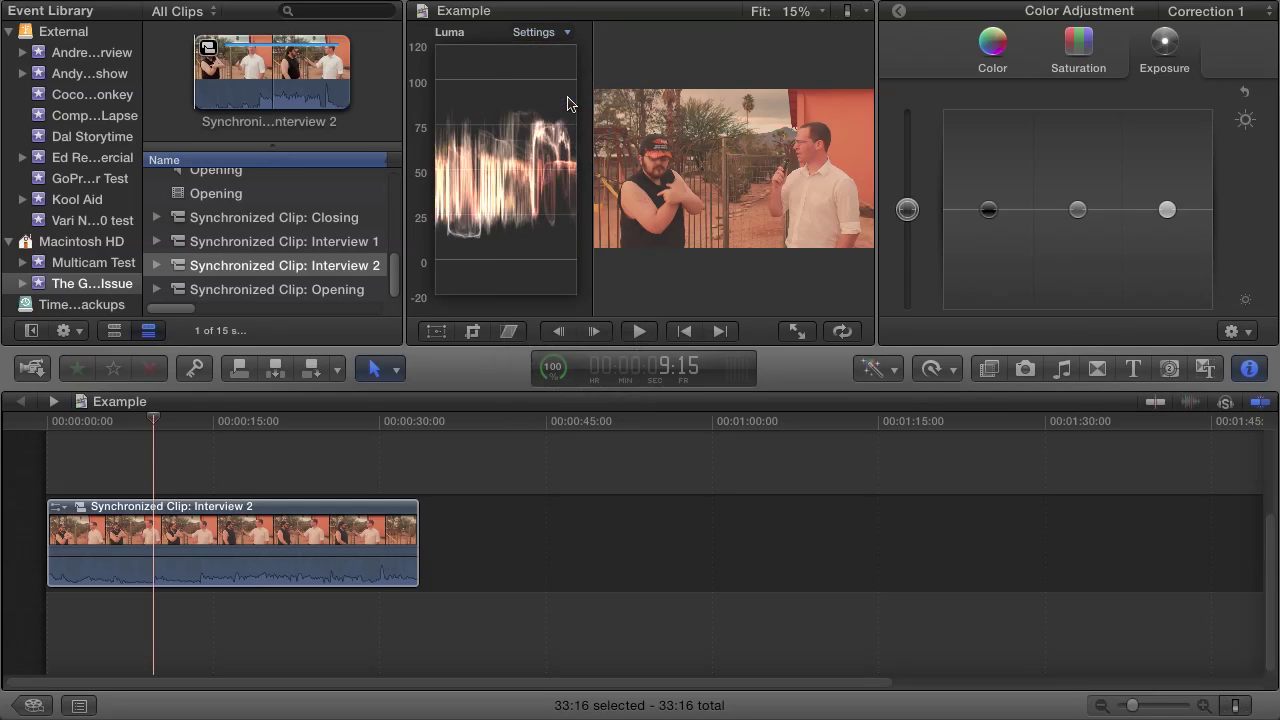
click(551, 36)
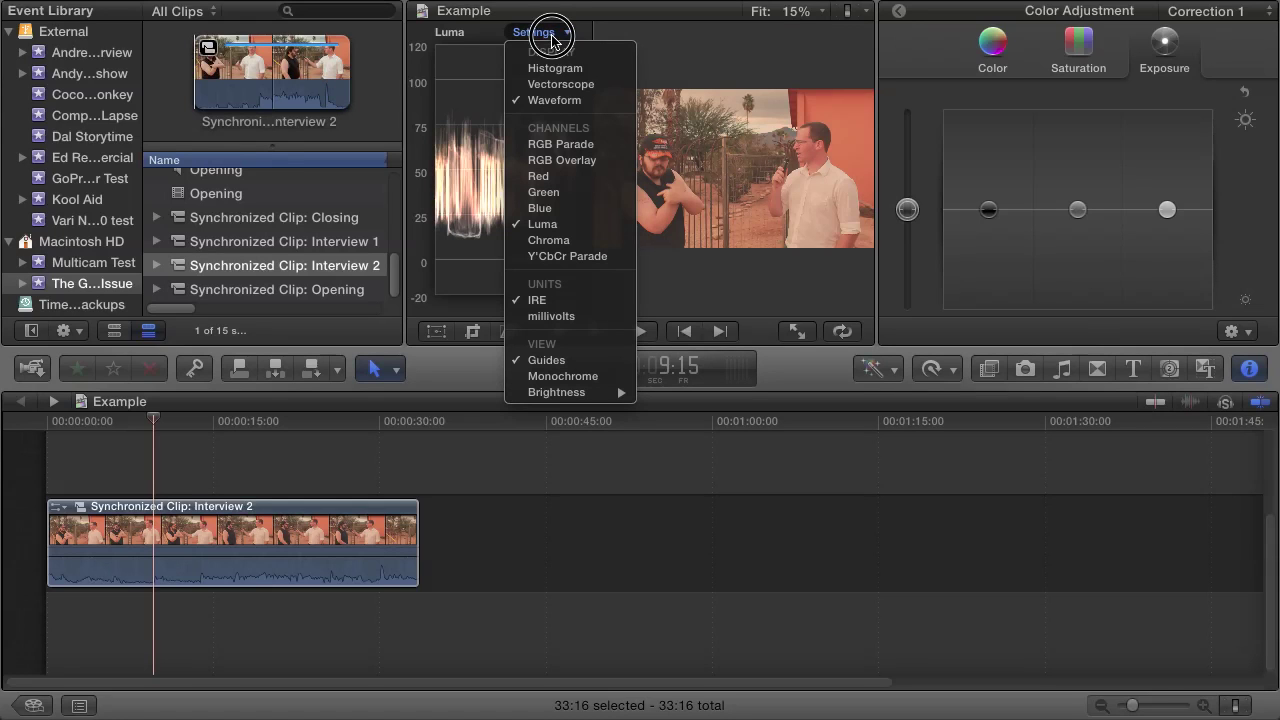
click(557, 224)
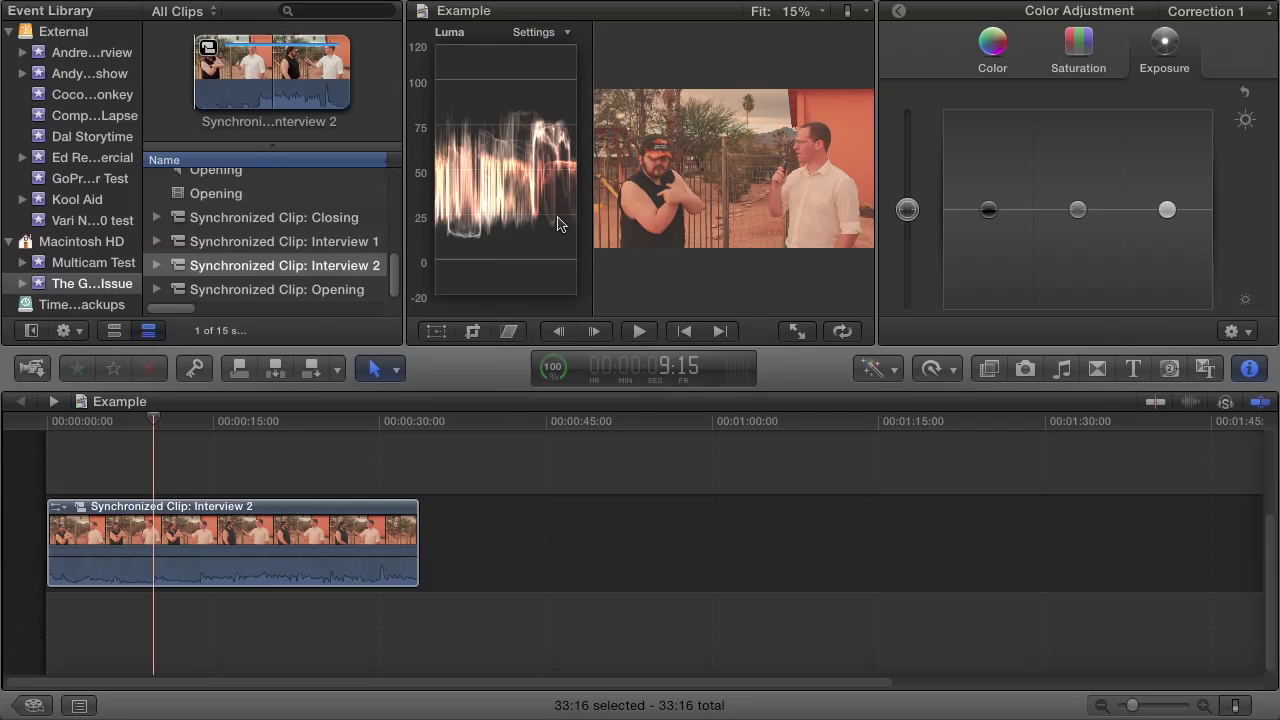
click(463, 240)
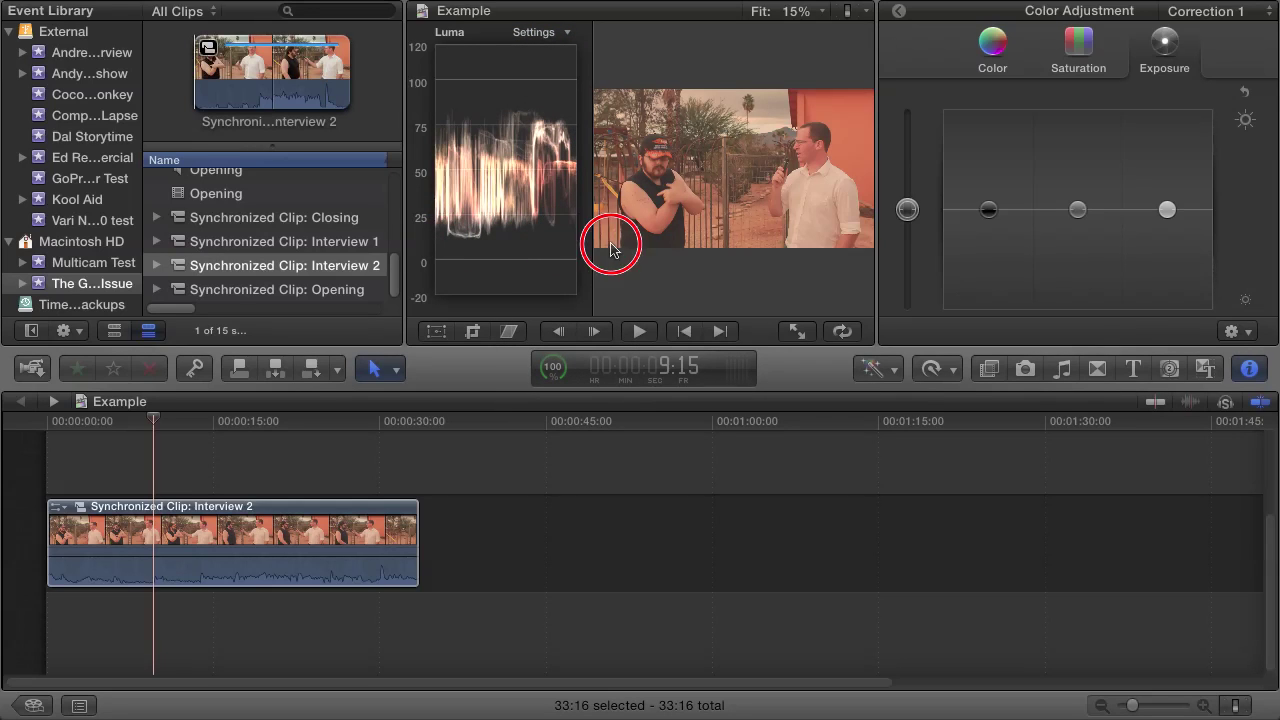
click(484, 240)
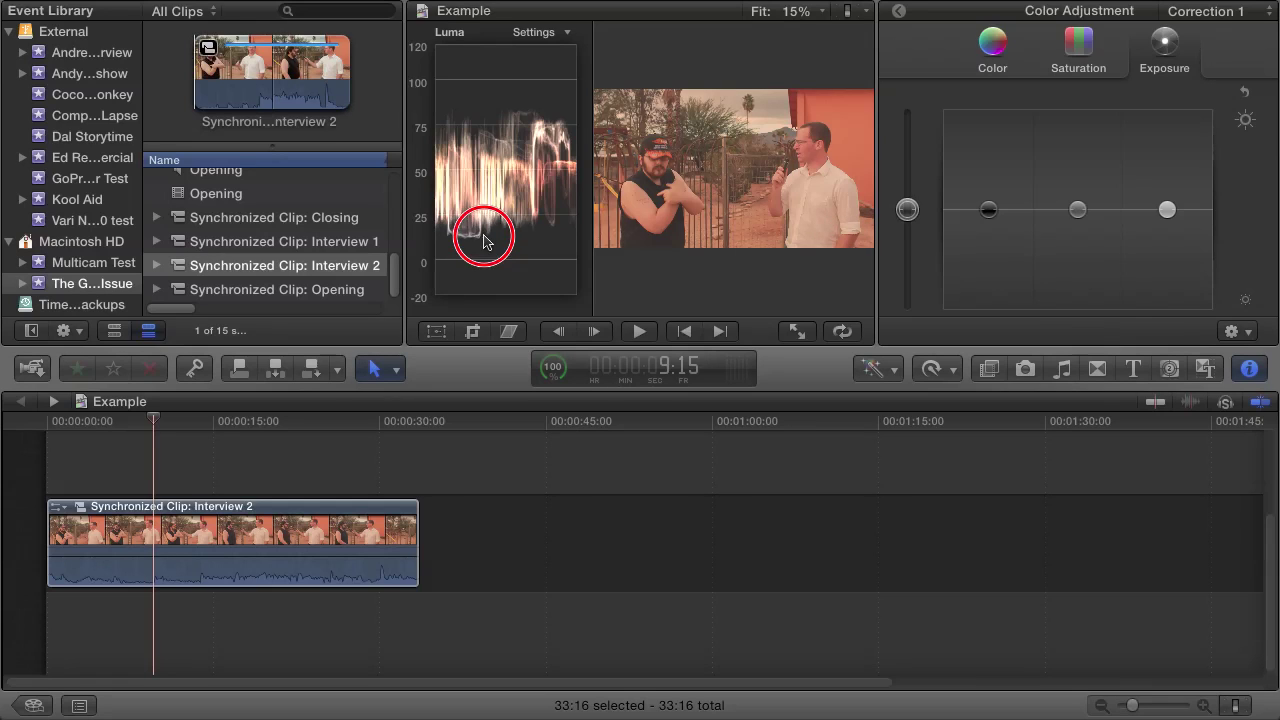
click(674, 252)
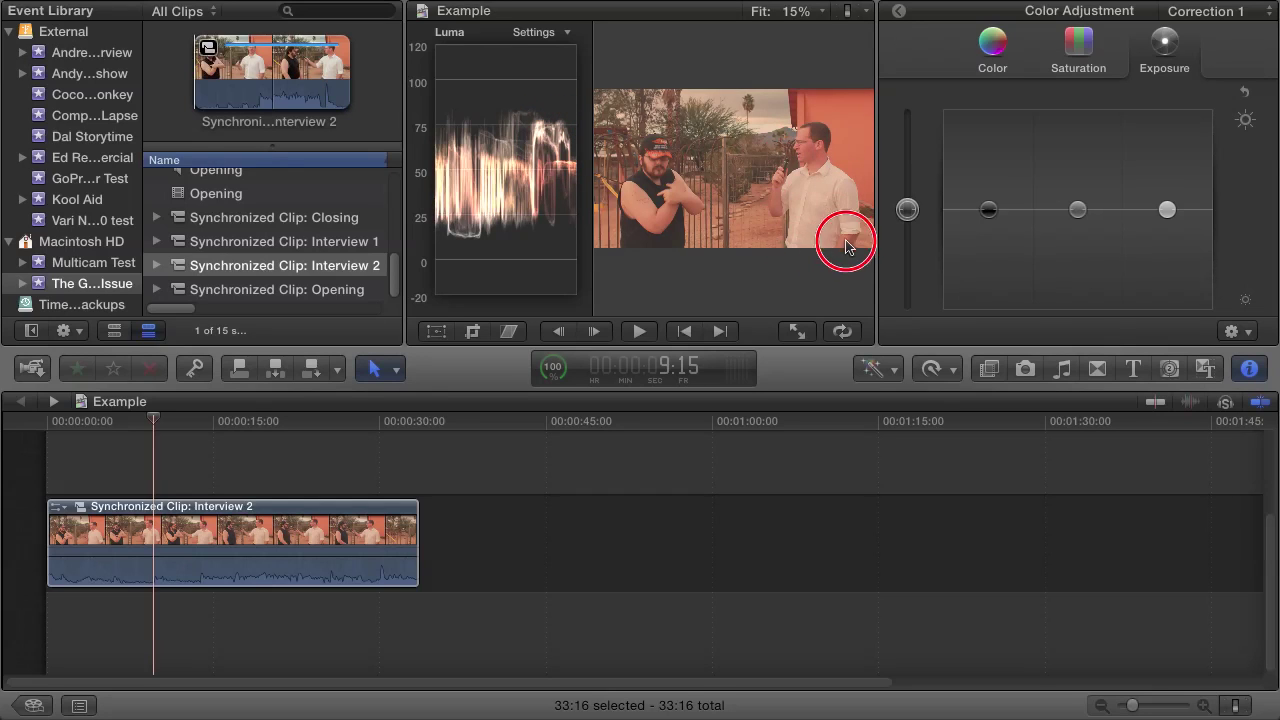
Switch the video scope from the Luma waveform to RGB Parade
click(540, 33)
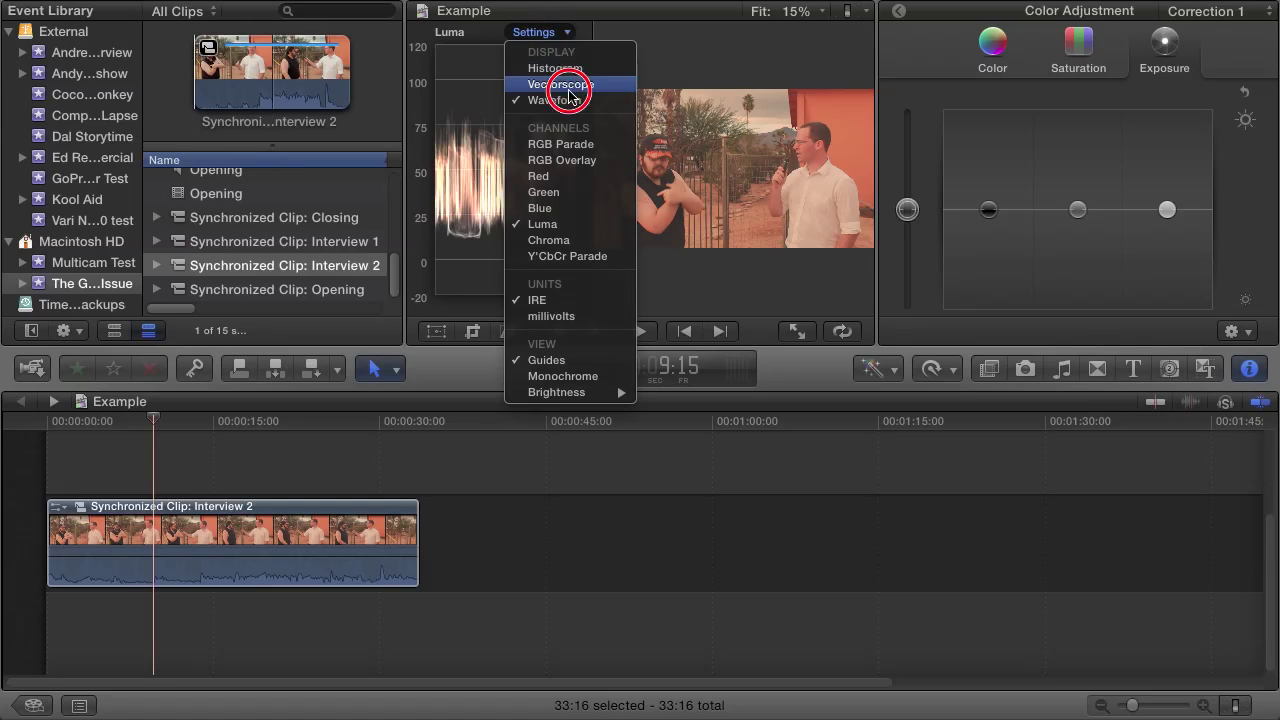
click(571, 145)
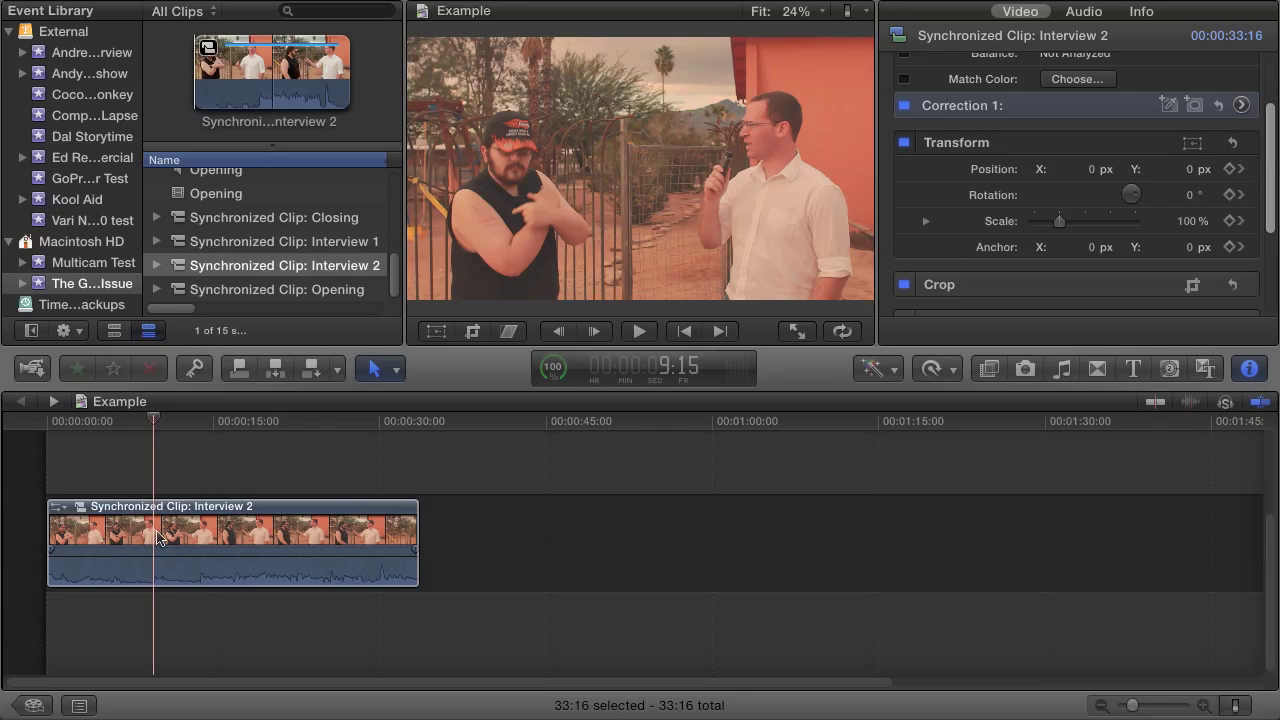
Crop Interview 2 down to a tiny box of face skin
click(157, 538)
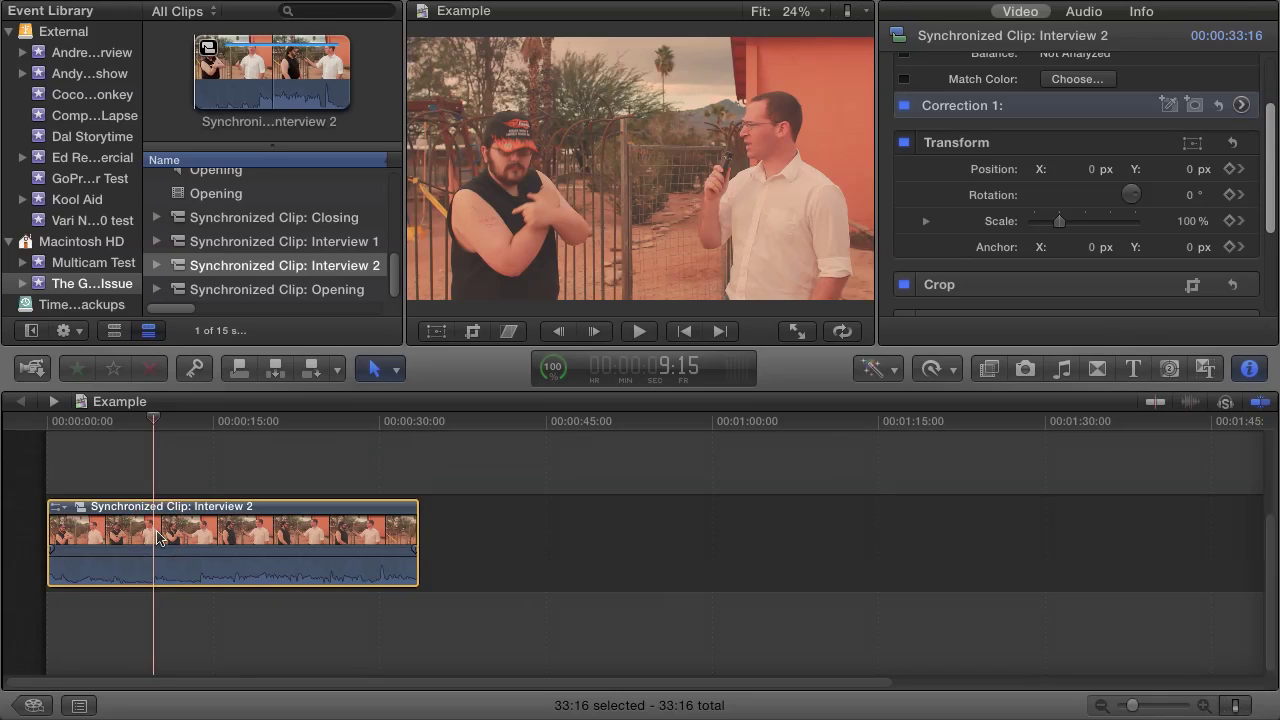
click(475, 333)
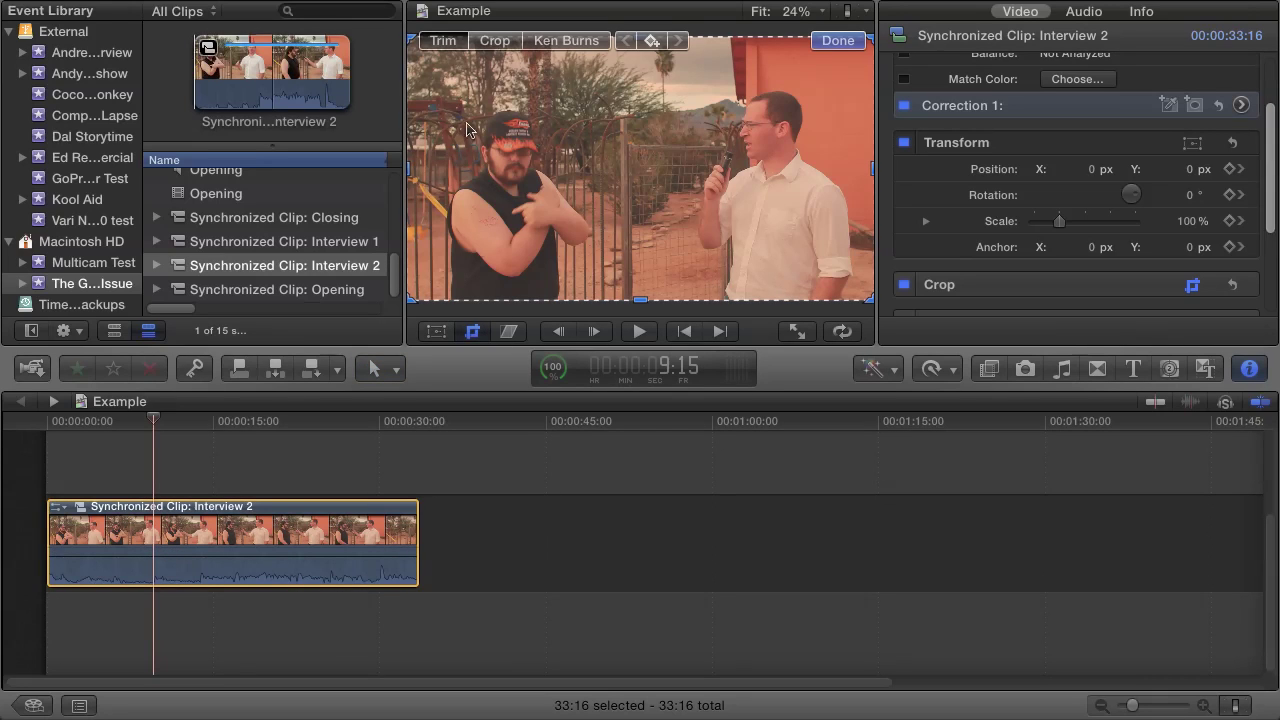
drag(410, 40, 477, 229)
drag(869, 305, 489, 240)
click(826, 45)
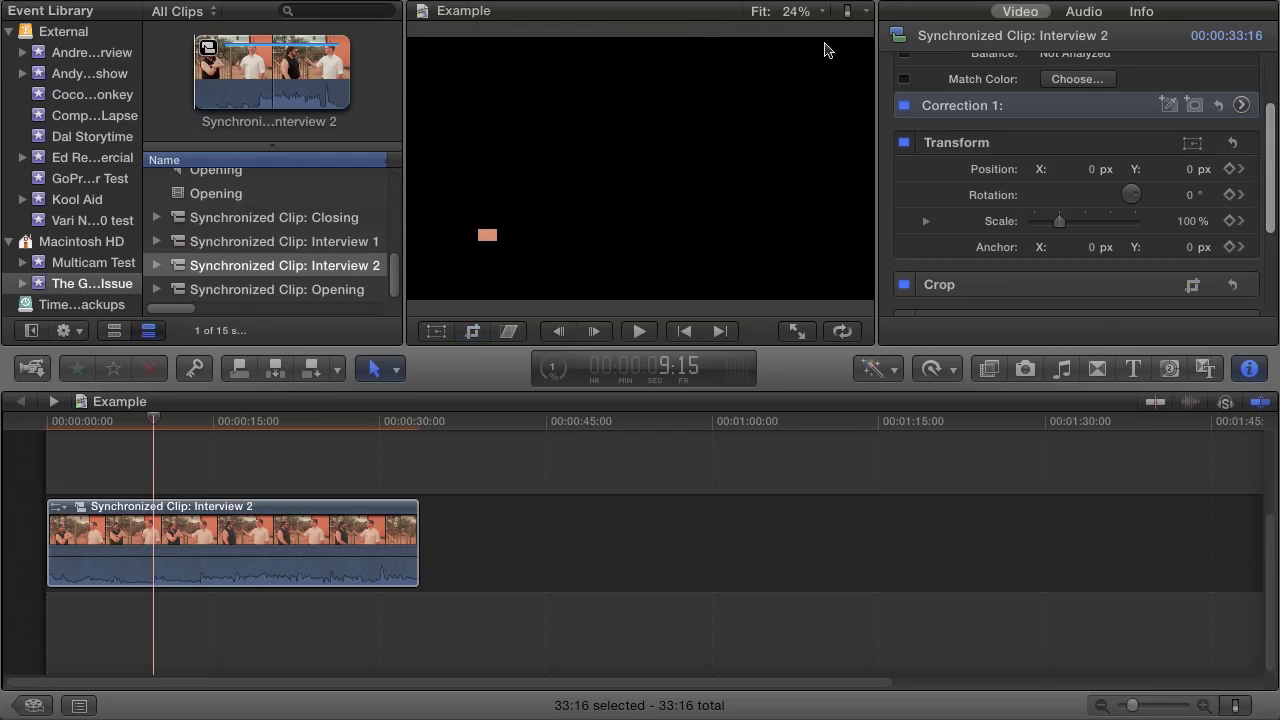
click(847, 12)
Show the Luma waveform and lower Correction 1's master exposure so skin reads about 52
click(866, 59)
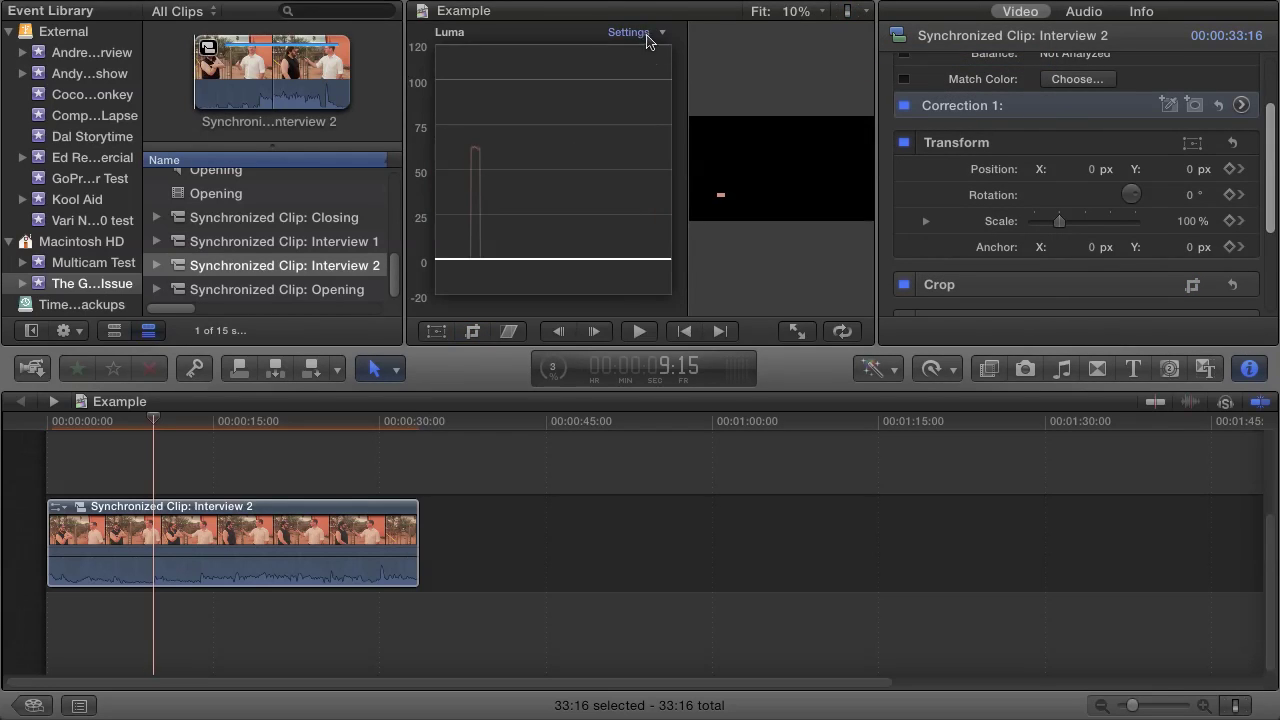
drag(651, 36, 650, 224)
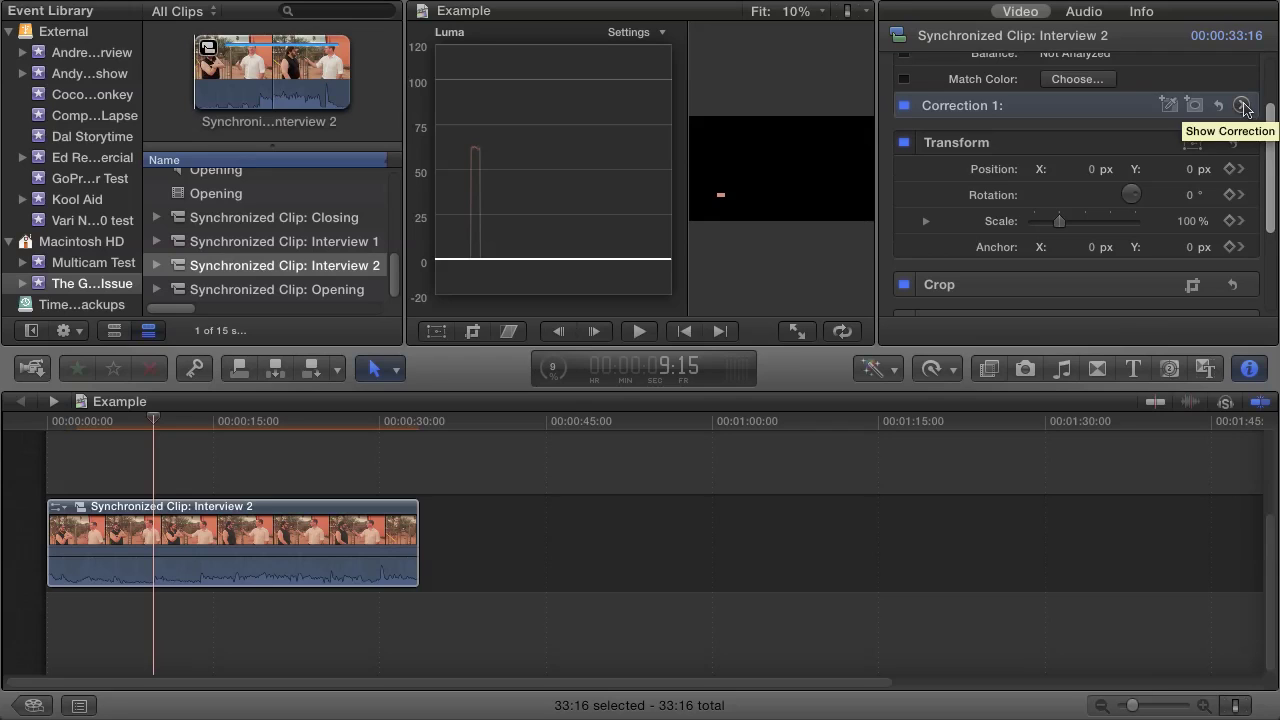
click(1242, 105)
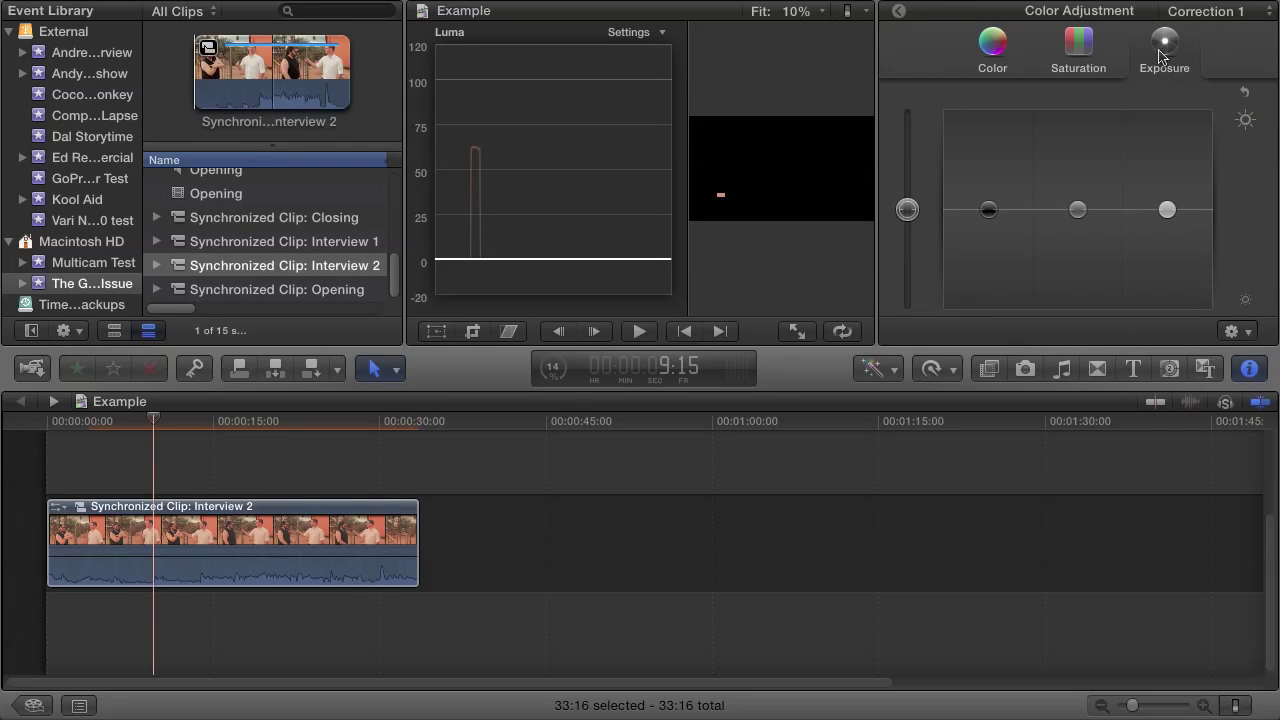
click(1160, 55)
drag(908, 210, 910, 220)
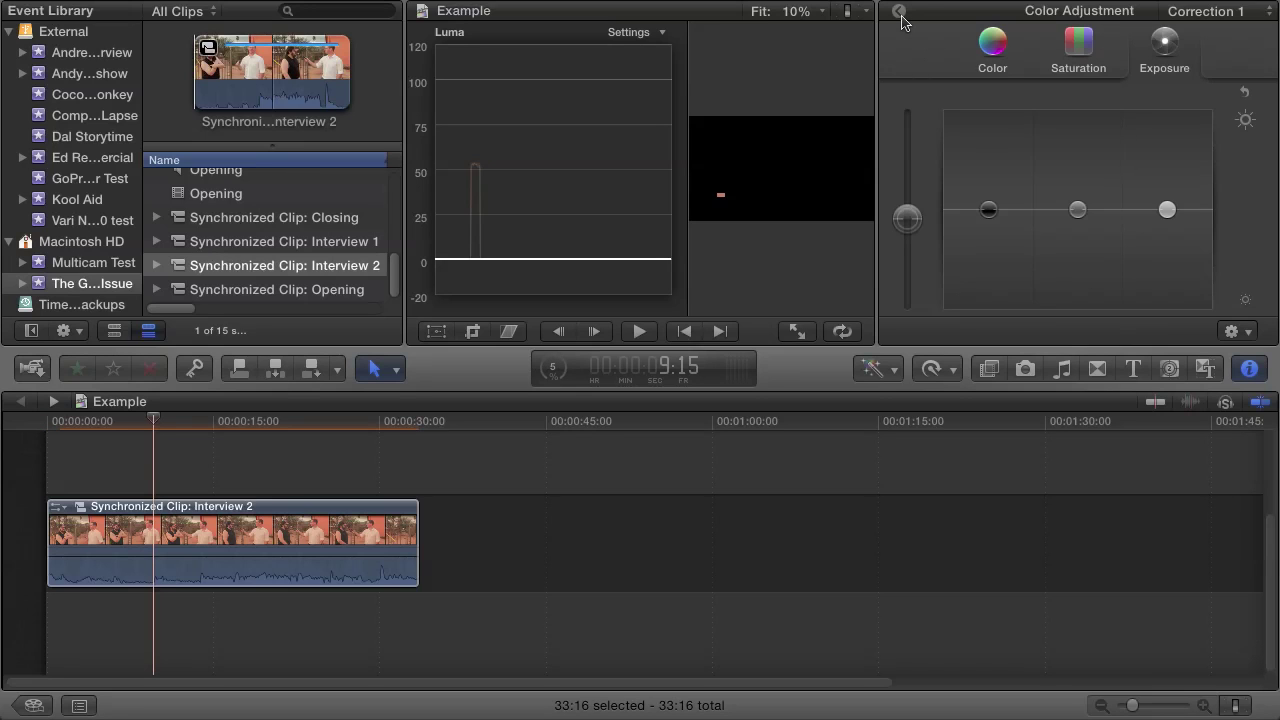
click(900, 12)
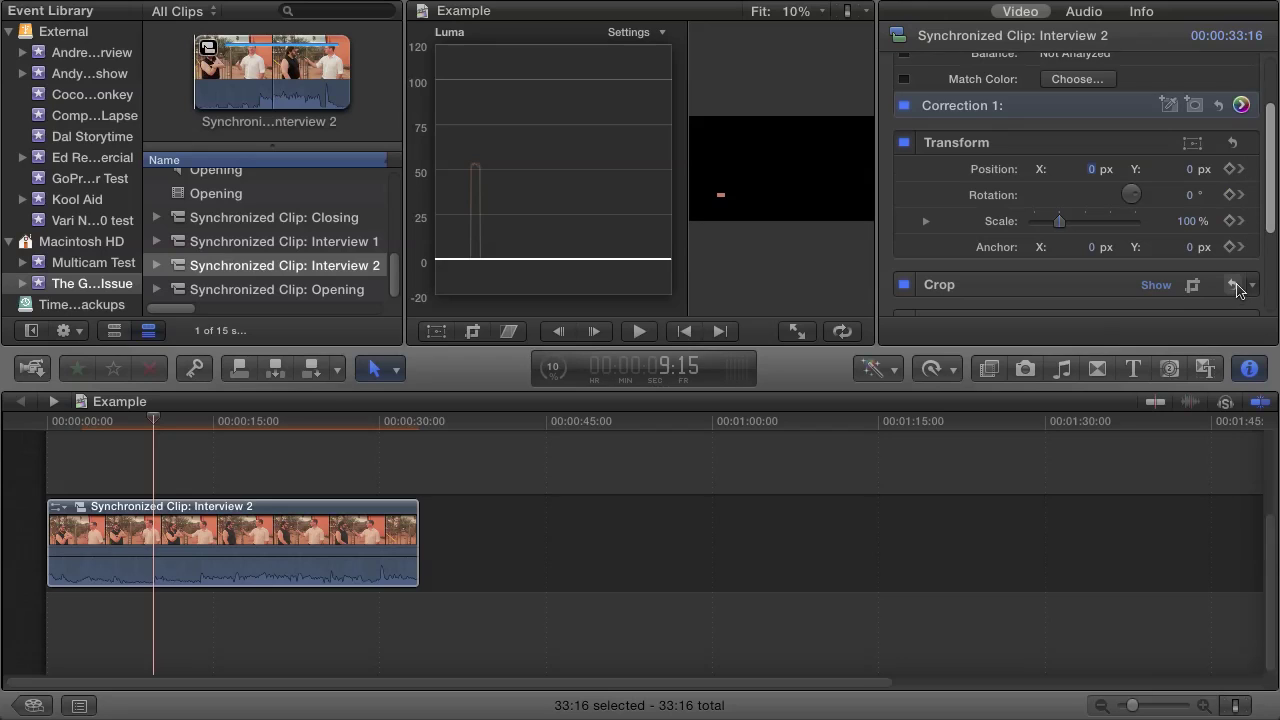
Reset the crop to restore Interview 2's full frame
click(1236, 286)
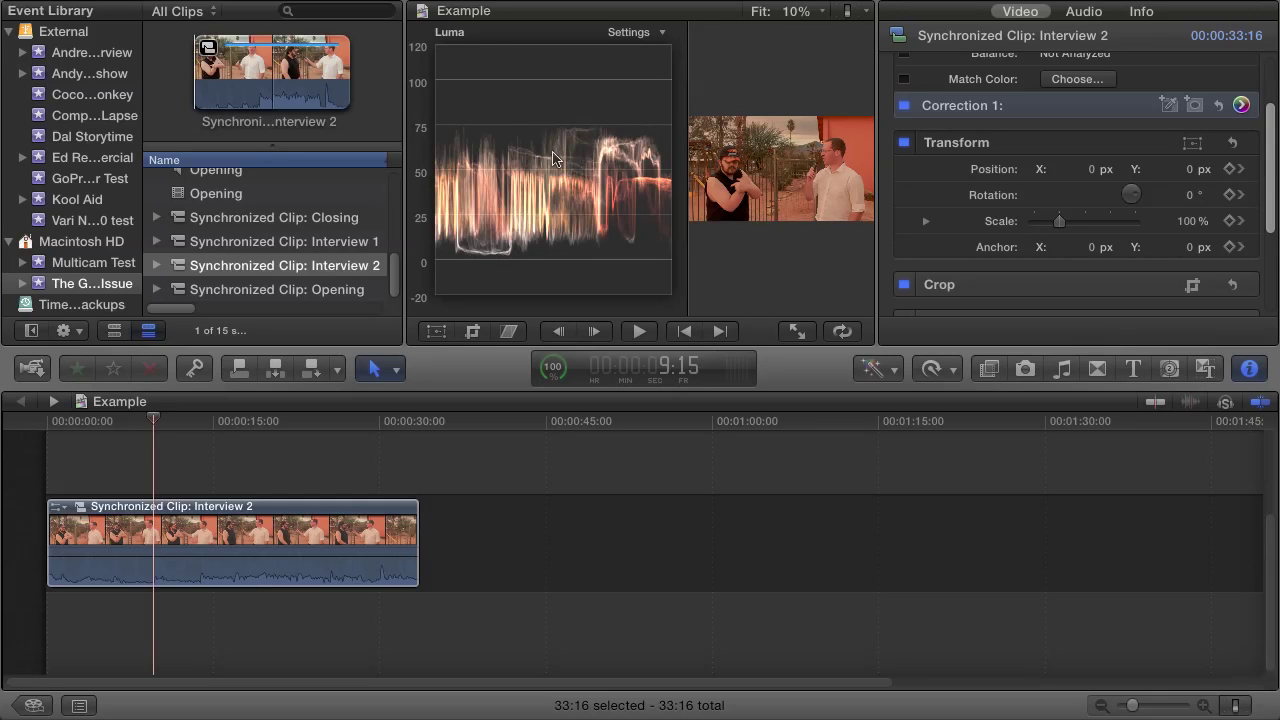
click(1242, 107)
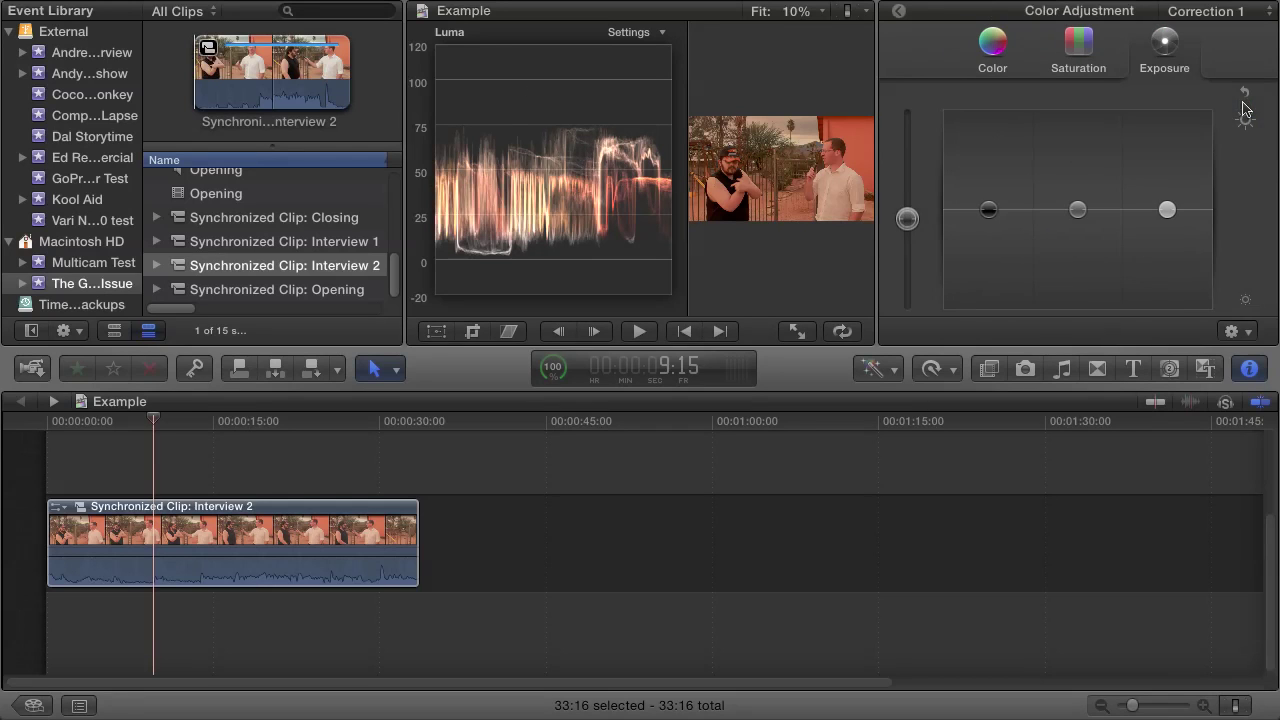
Raise the highlights exposure and pull the shadows puck back down
click(1160, 50)
click(988, 211)
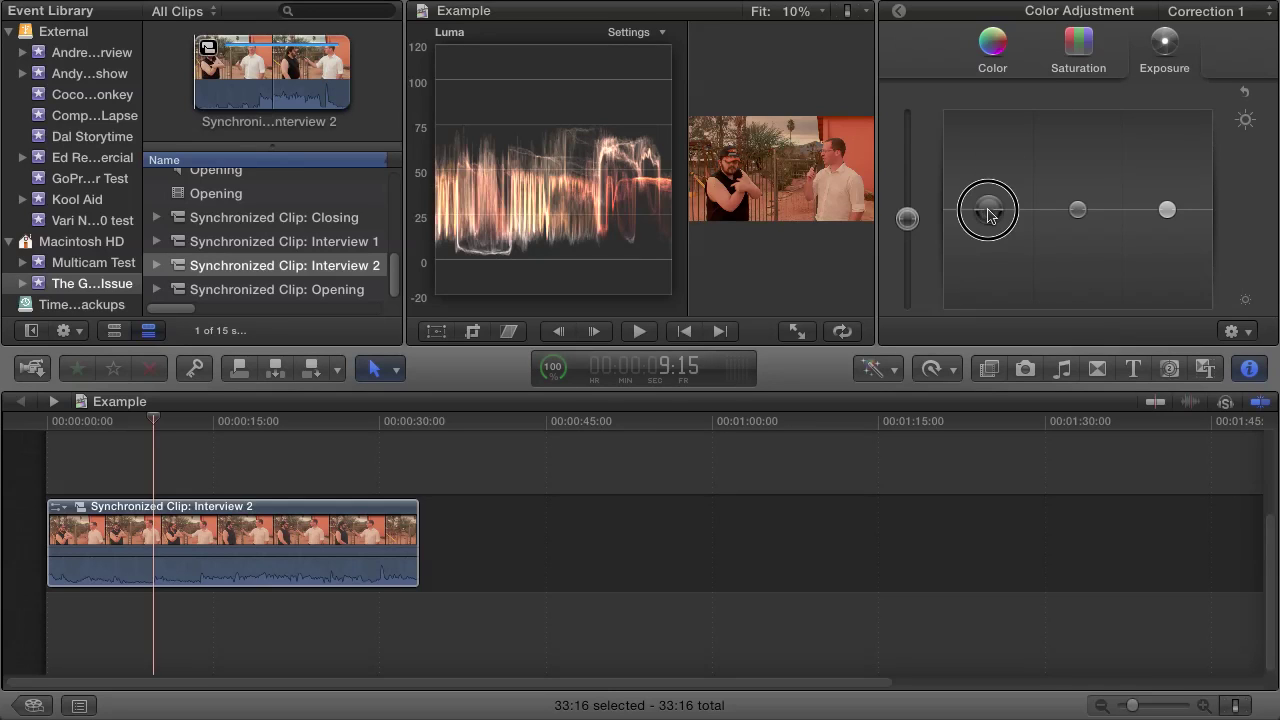
drag(988, 214, 988, 213)
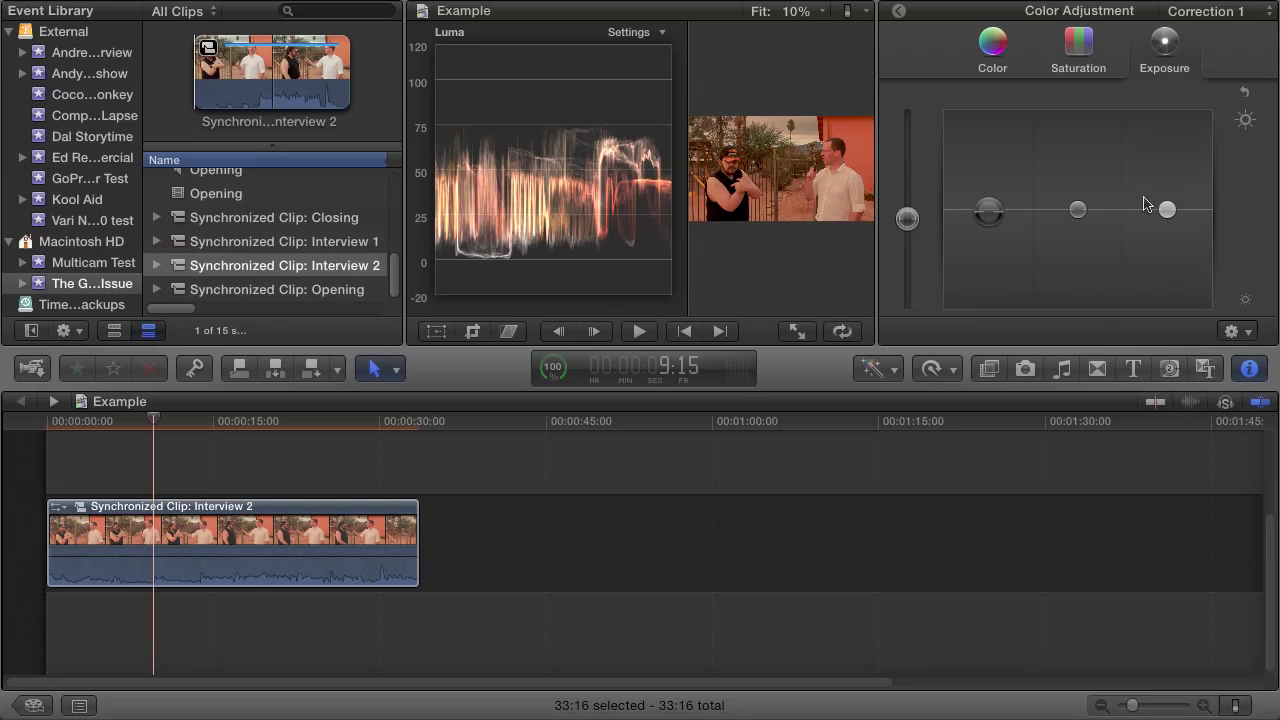
drag(1166, 211, 1165, 175)
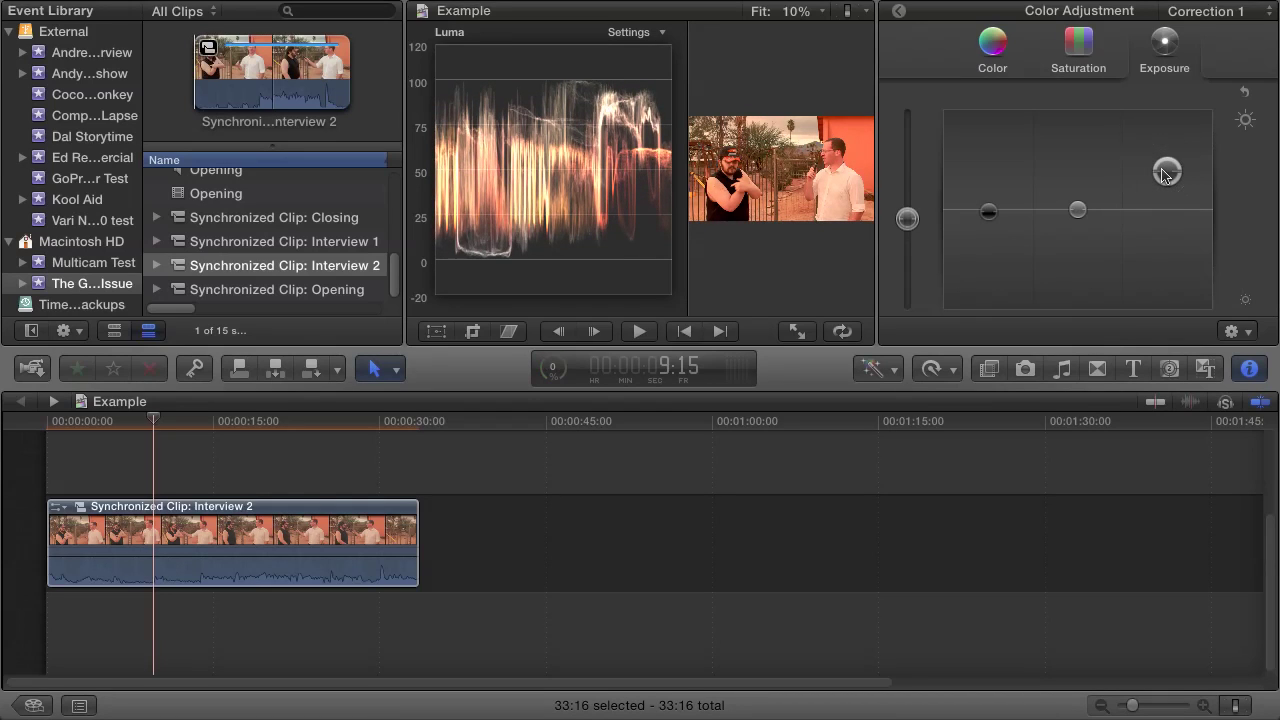
drag(986, 209, 989, 214)
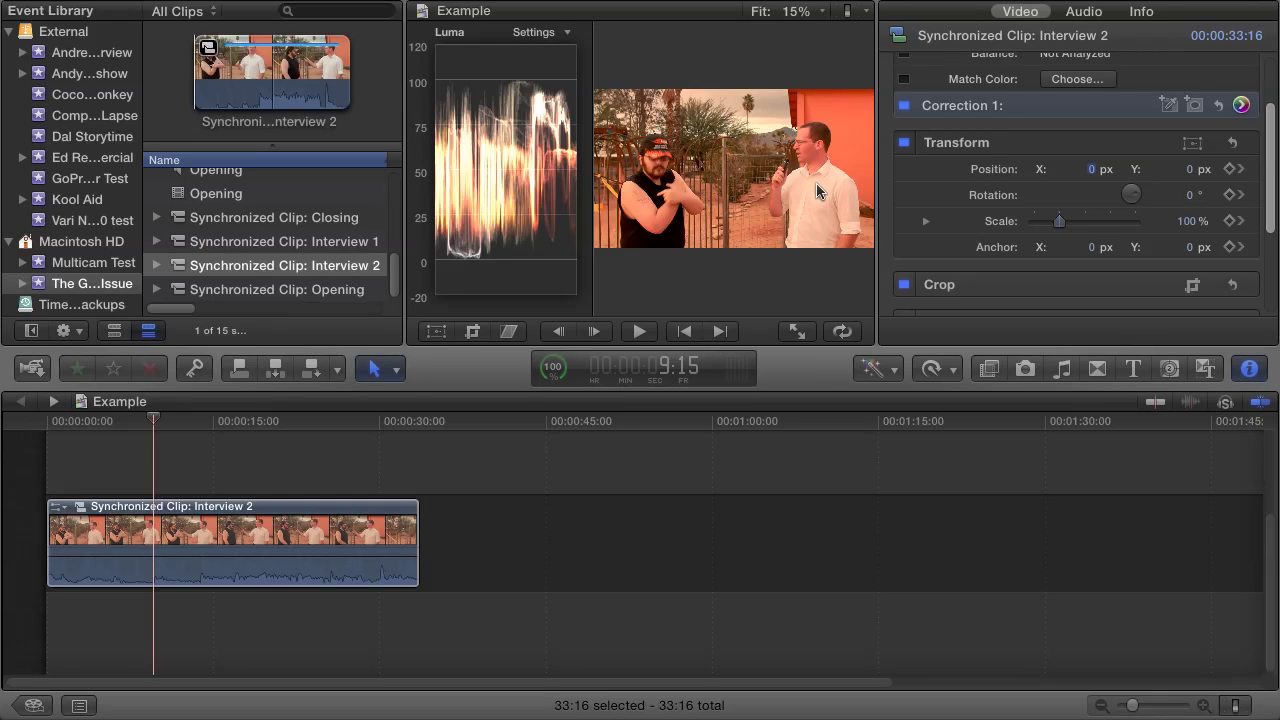
Crop Interview 2 down to a tiny box of facial skin
mouse_move(817, 184)
mouse_down()
mouse_move(808, 229)
mouse_move(829, 229)
mouse_move(814, 206)
mouse_move(841, 220)
mouse_up()
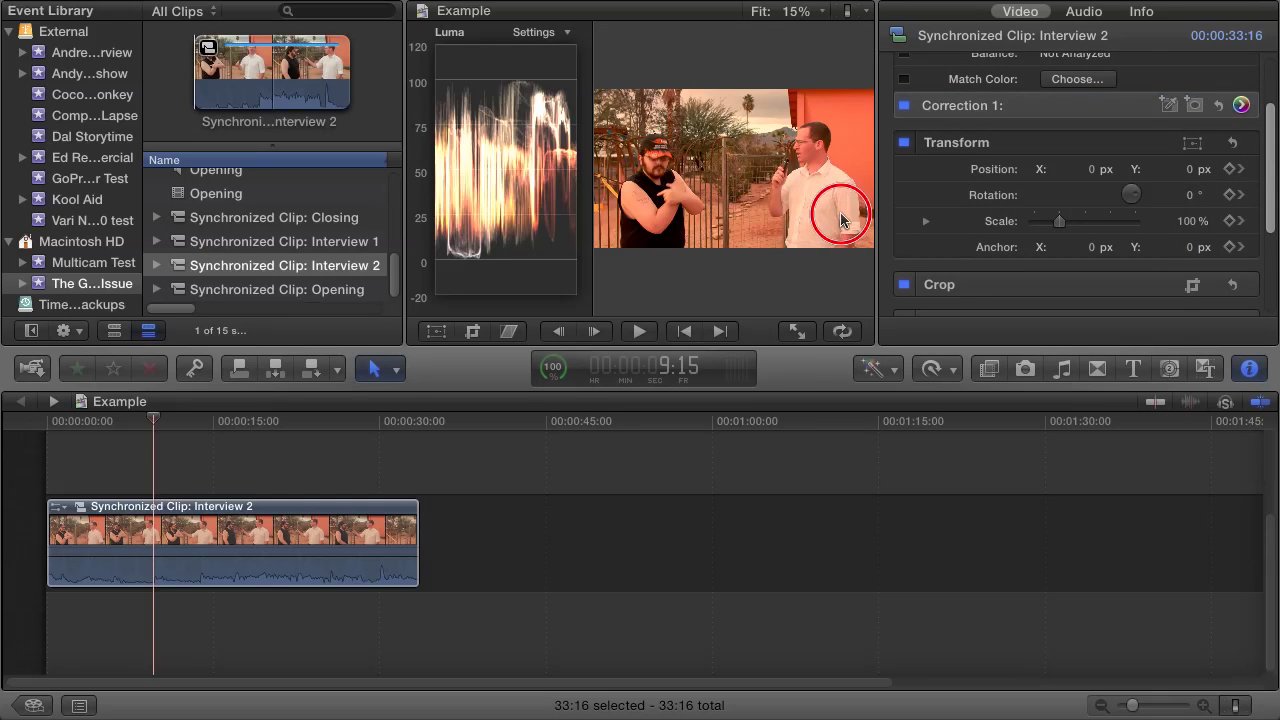
click(472, 332)
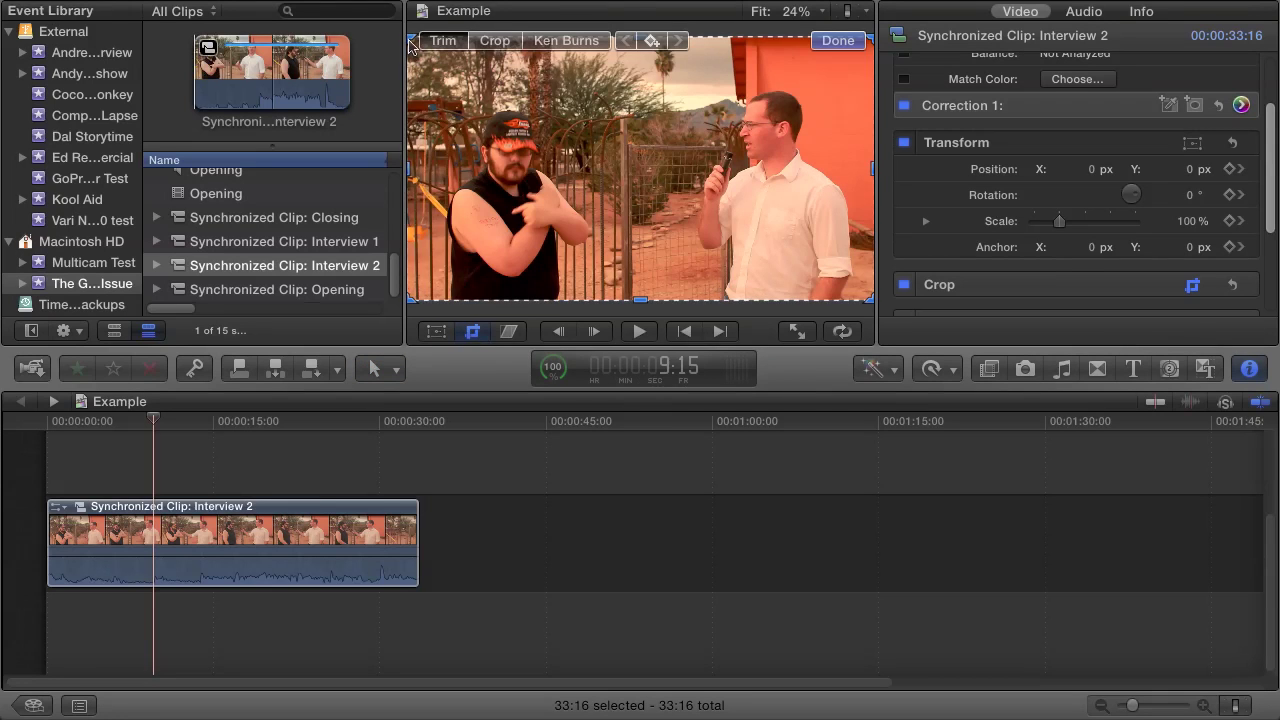
drag(409, 40, 766, 213)
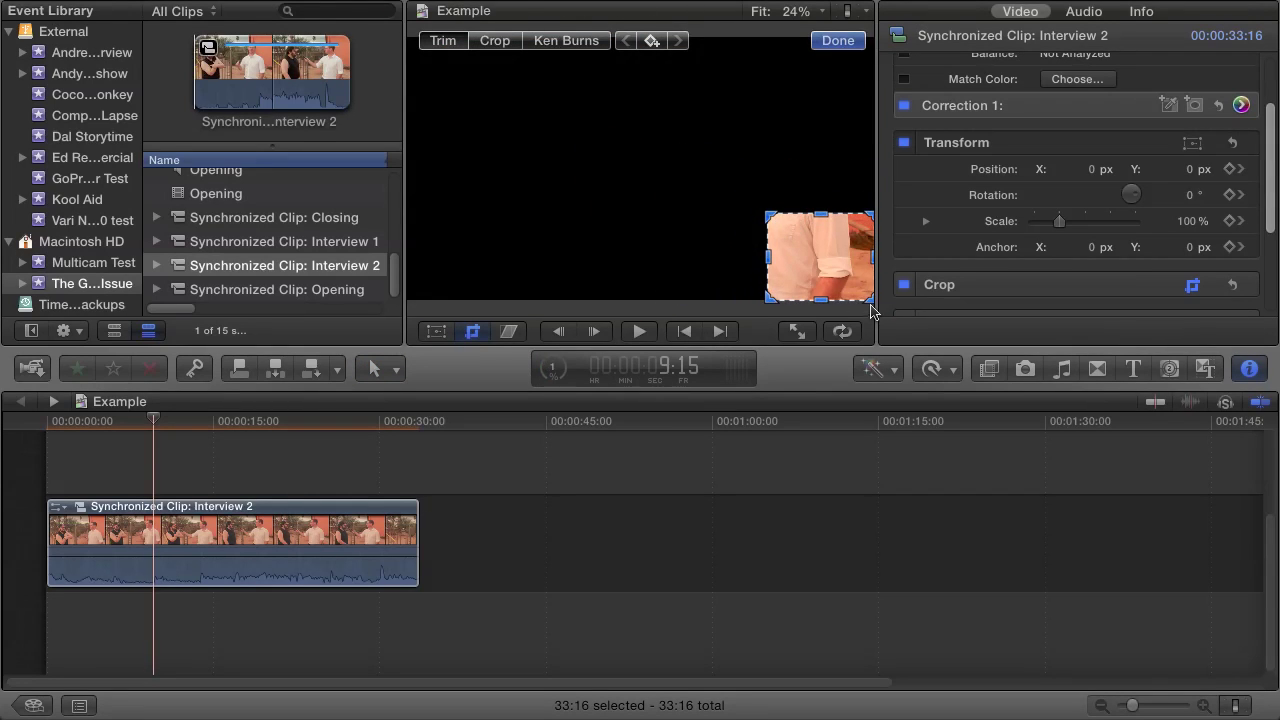
drag(872, 299, 786, 235)
Finish the crop and show the skin patch on the Luma waveform scope
click(850, 41)
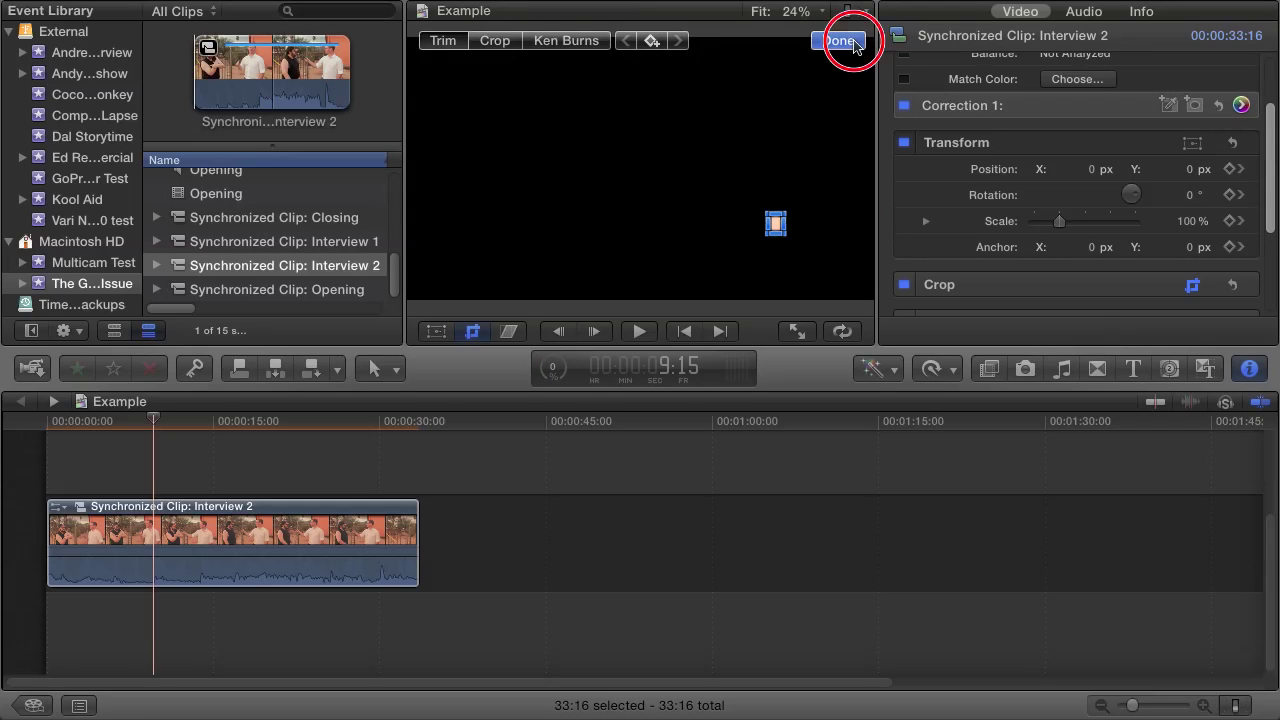
click(847, 11)
click(862, 62)
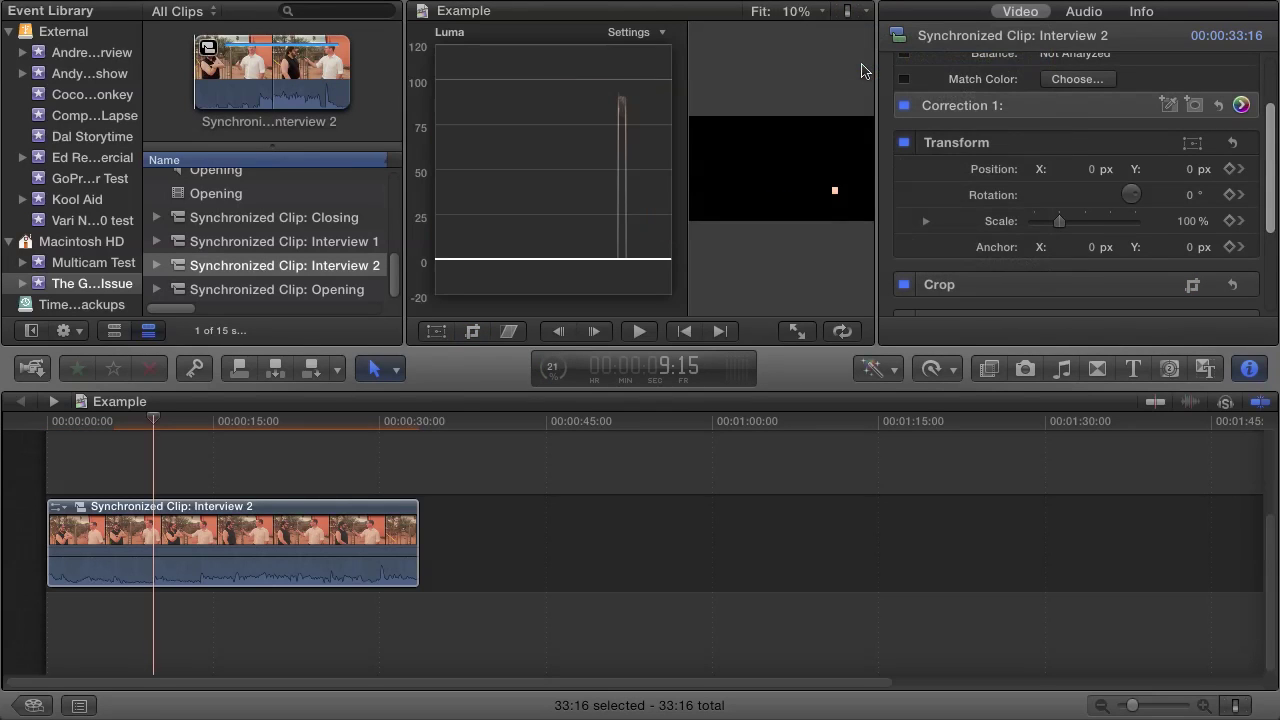
Switch to RGB Parade and drag the highlights puck into red until all channels sit near 85
click(630, 36)
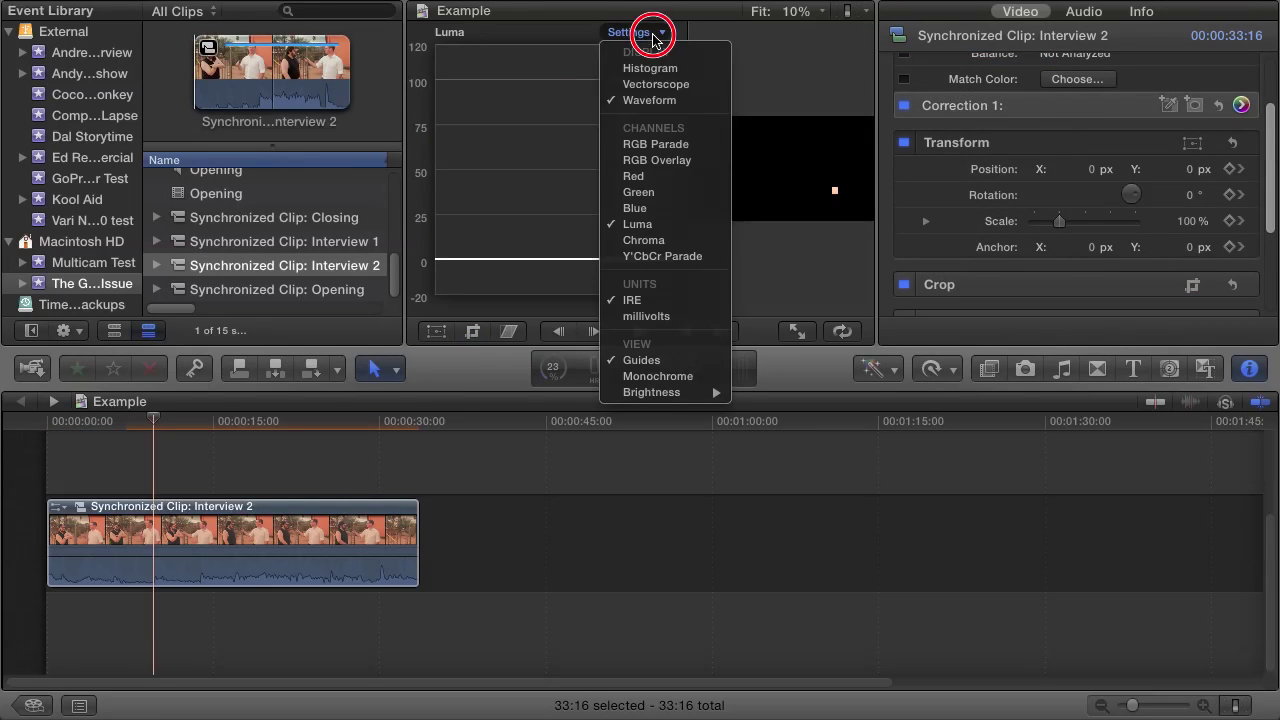
click(640, 148)
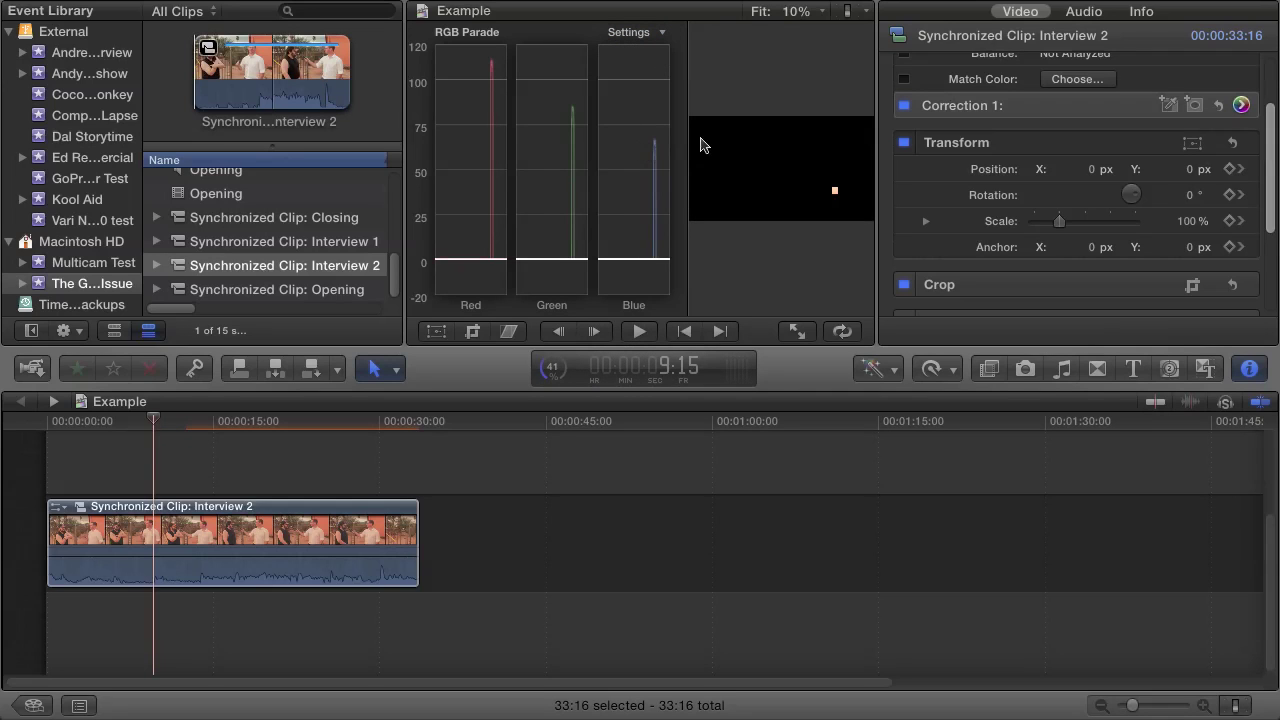
click(1241, 105)
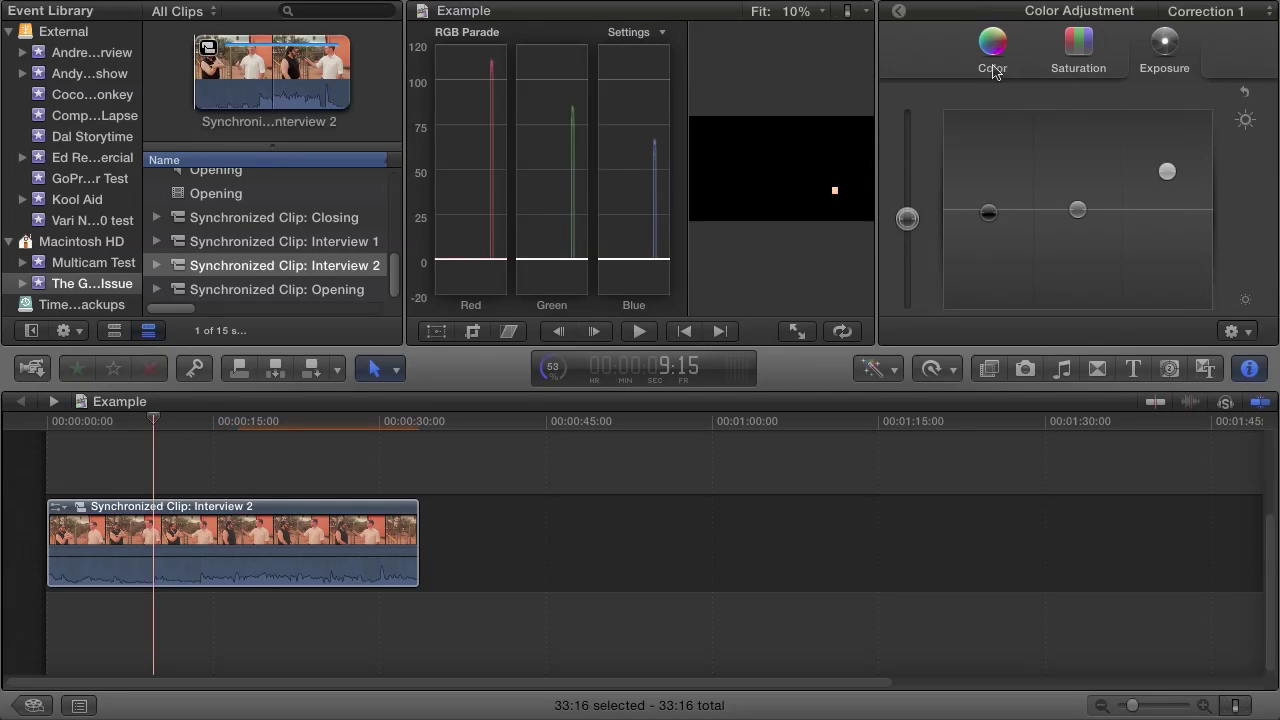
click(988, 58)
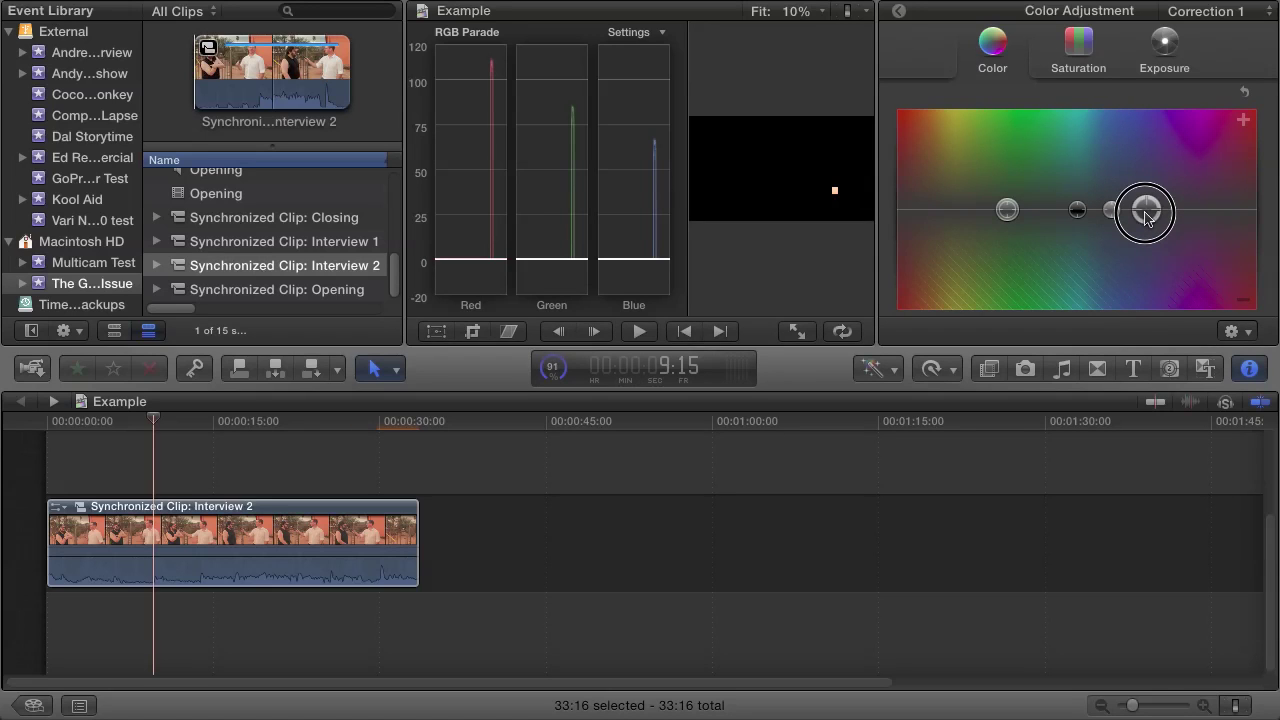
drag(1146, 216, 903, 251)
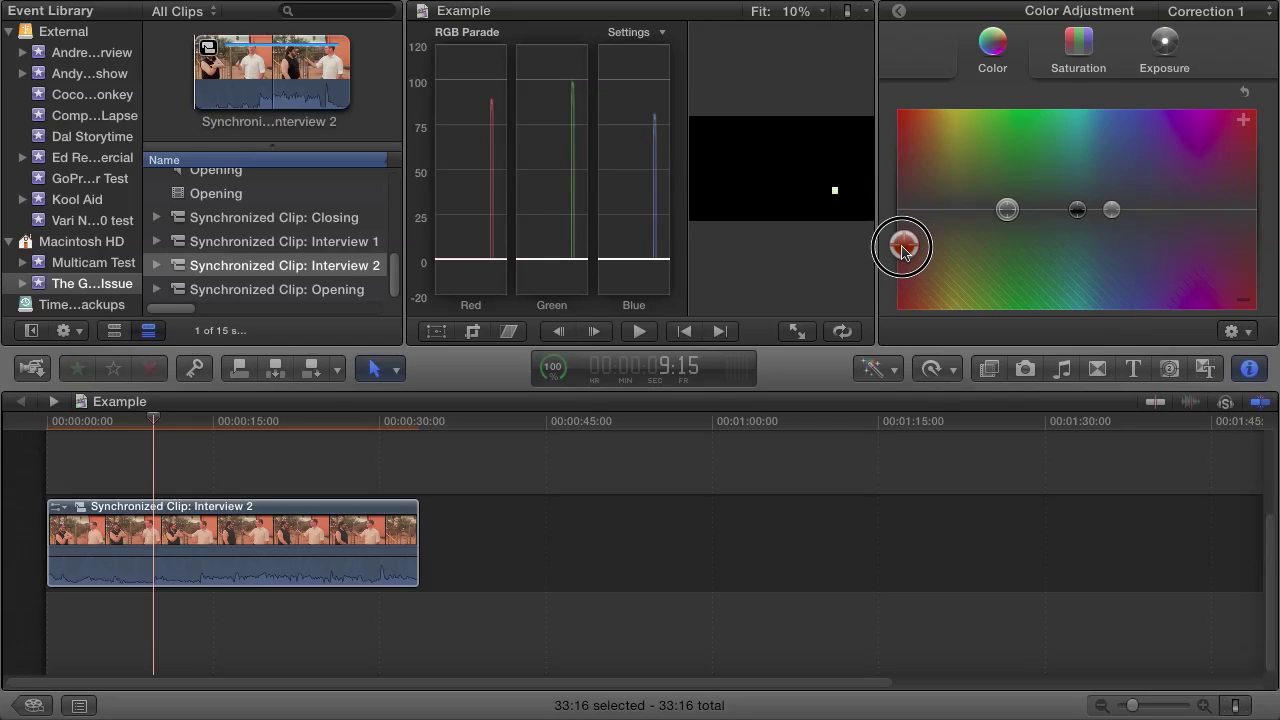
drag(902, 251, 905, 252)
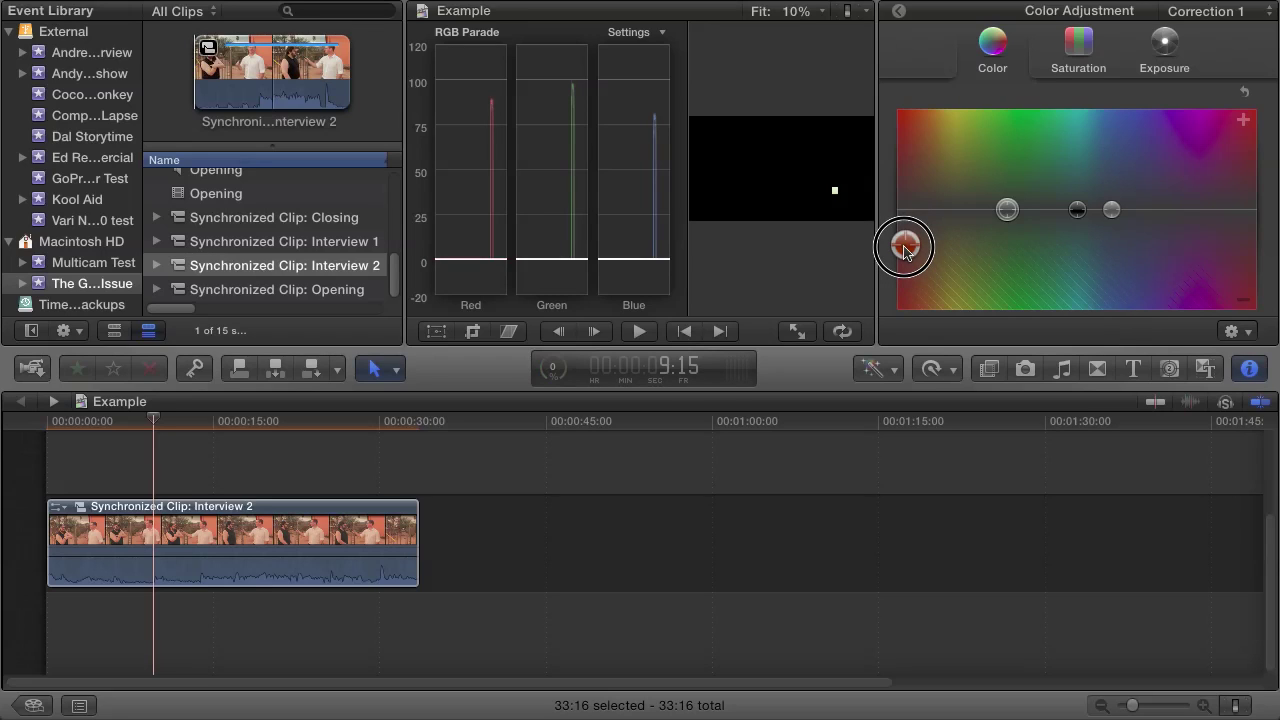
drag(904, 250, 927, 256)
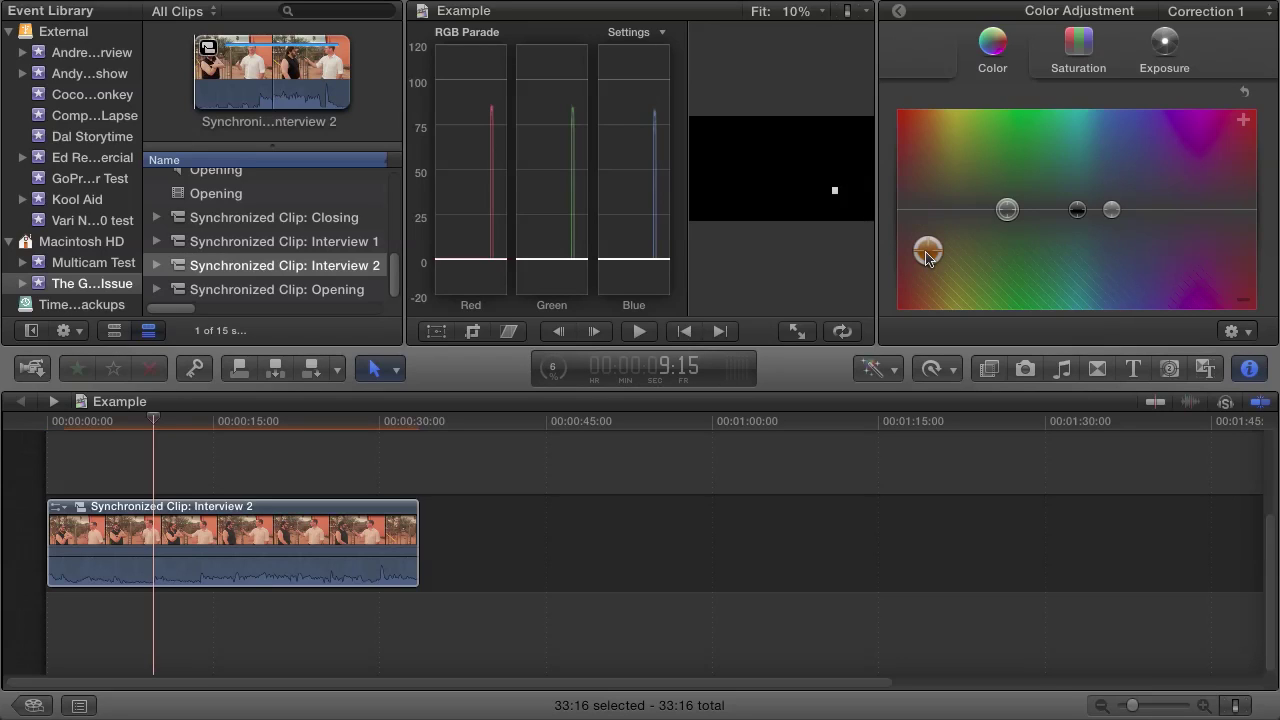
Reset Interview 2's crop, hide the scopes, and toggle Correction 1 off and on
click(899, 18)
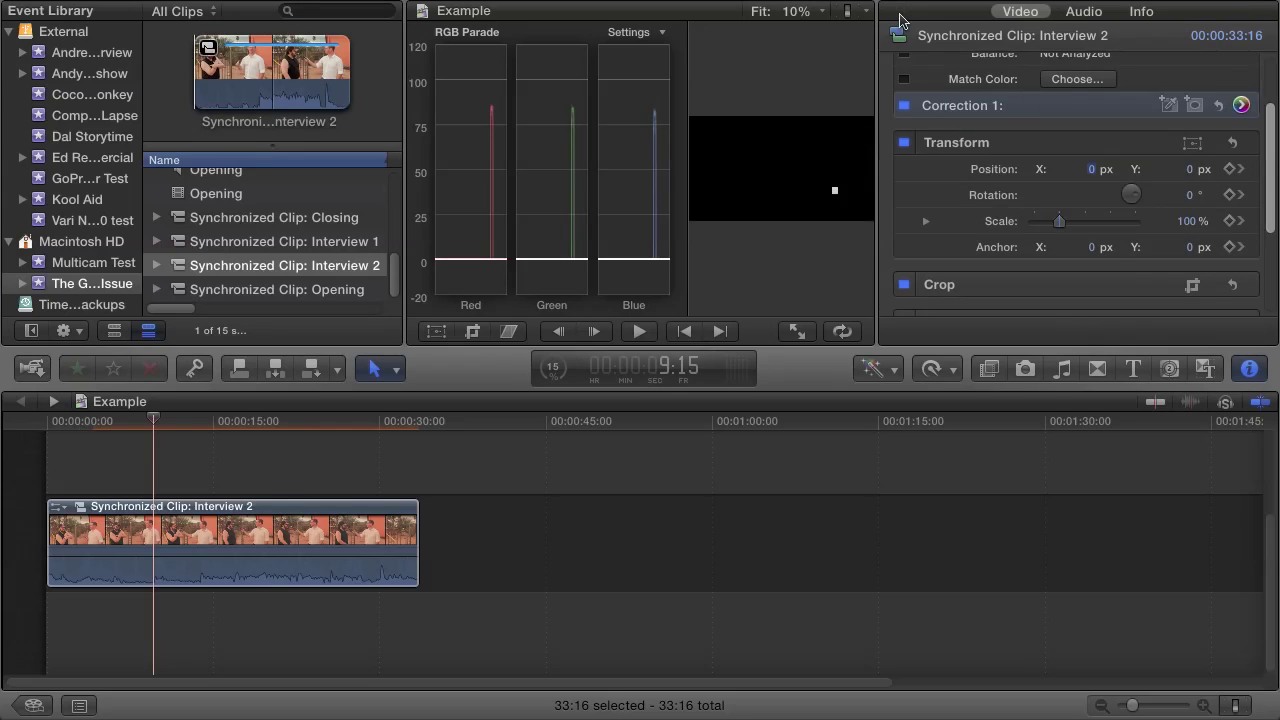
click(1235, 287)
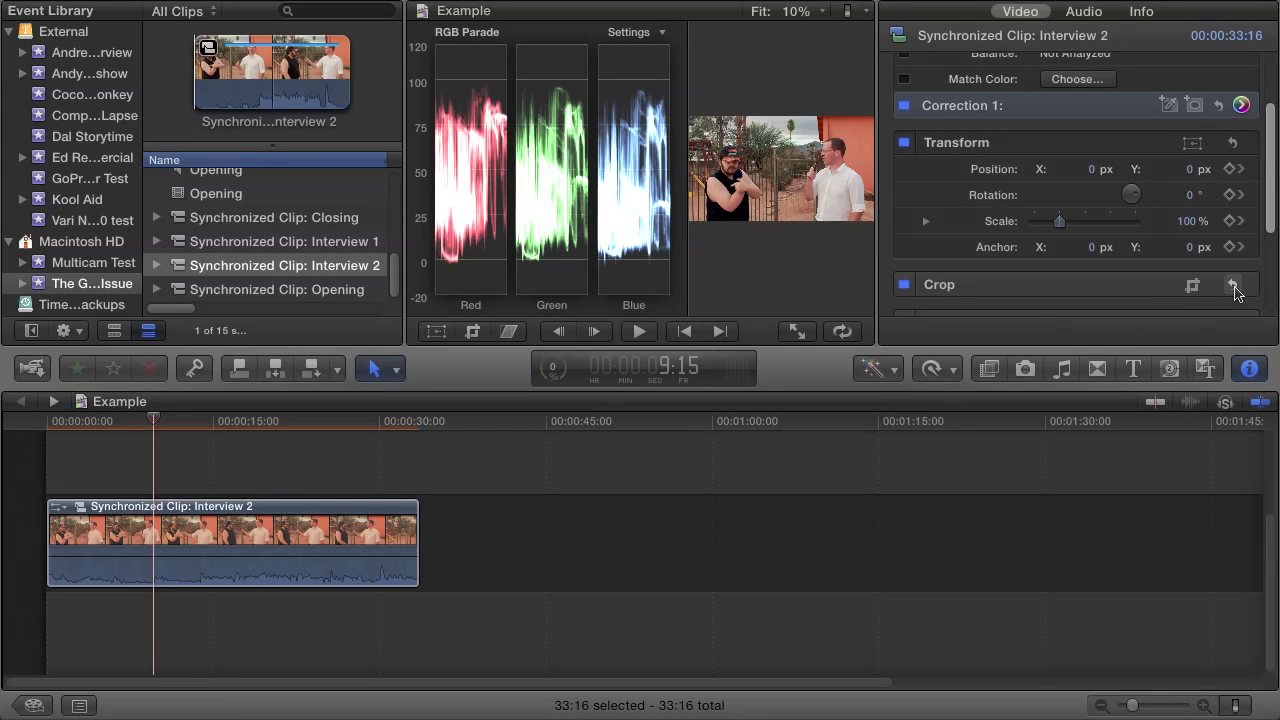
click(848, 13)
click(870, 58)
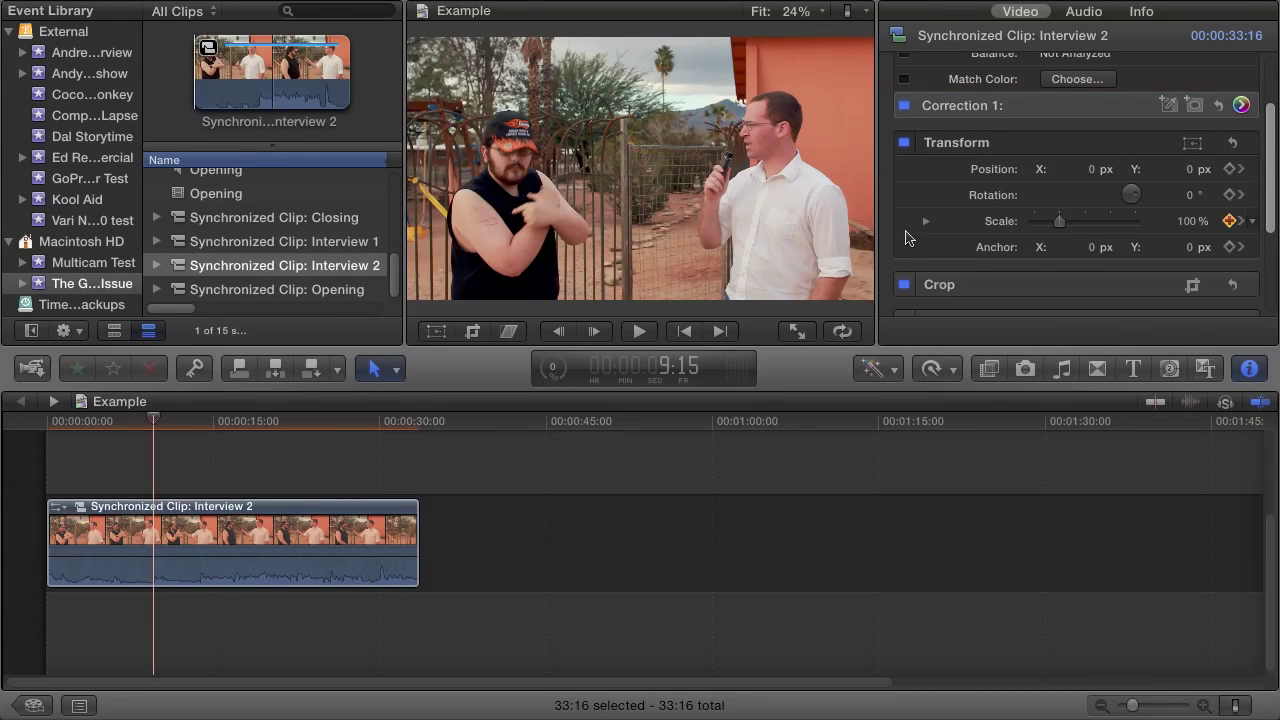
click(904, 106)
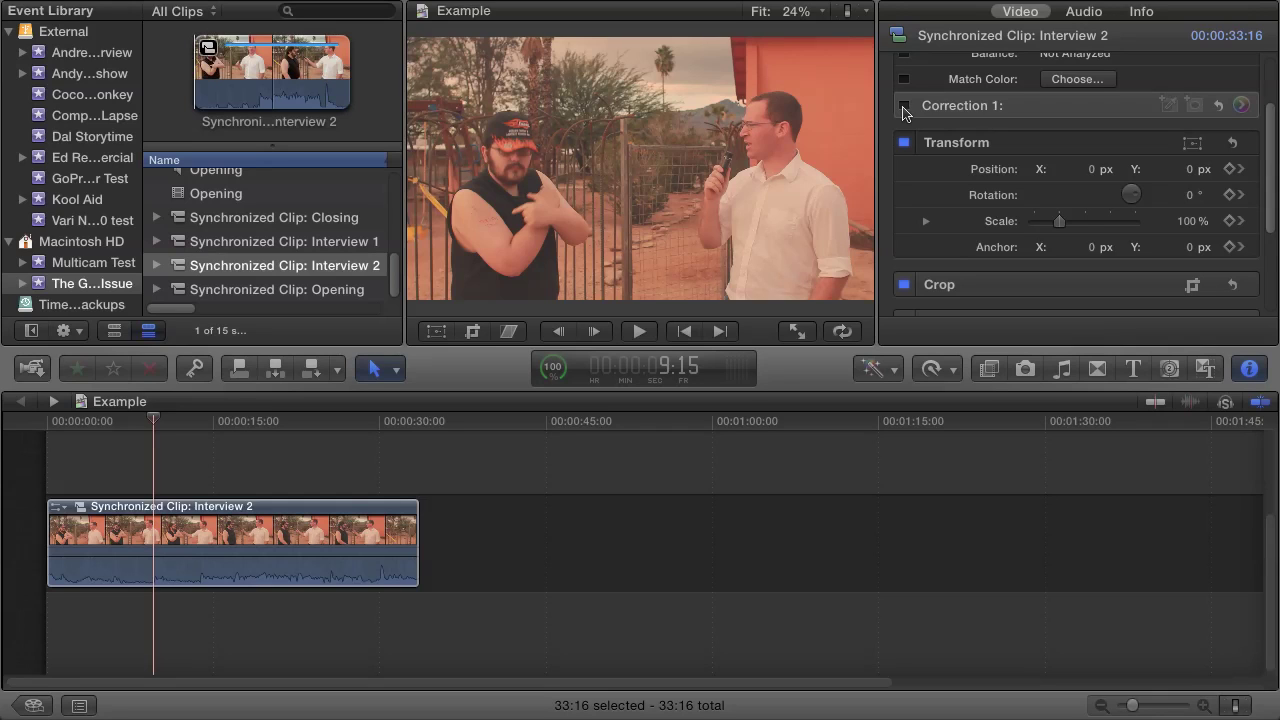
click(904, 106)
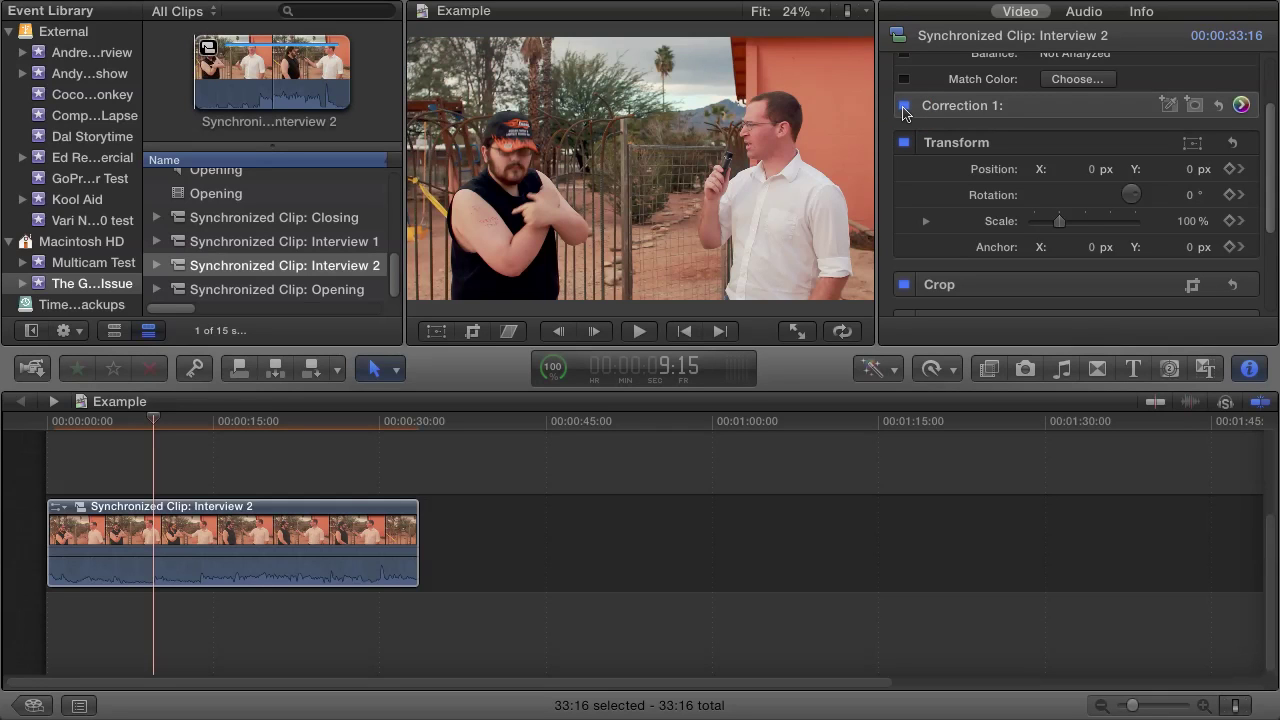